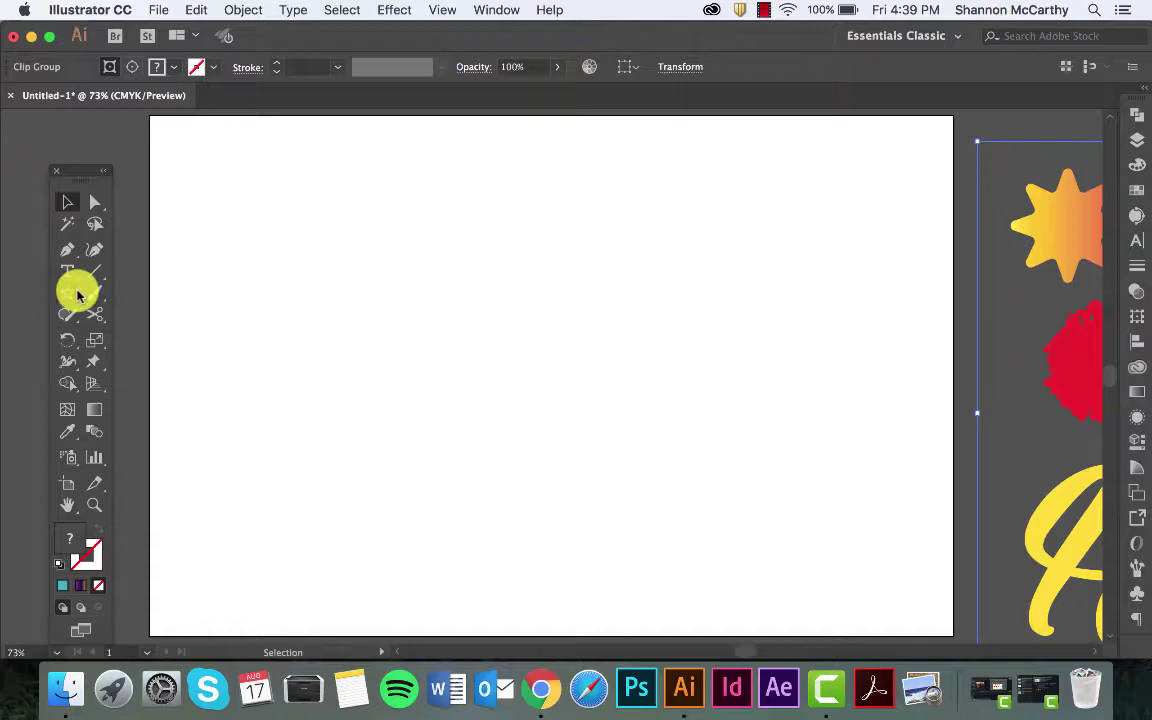
Step: Draw a hexagon near the top left of the artboard with the Polygon tool and fill it teal
click(65, 291)
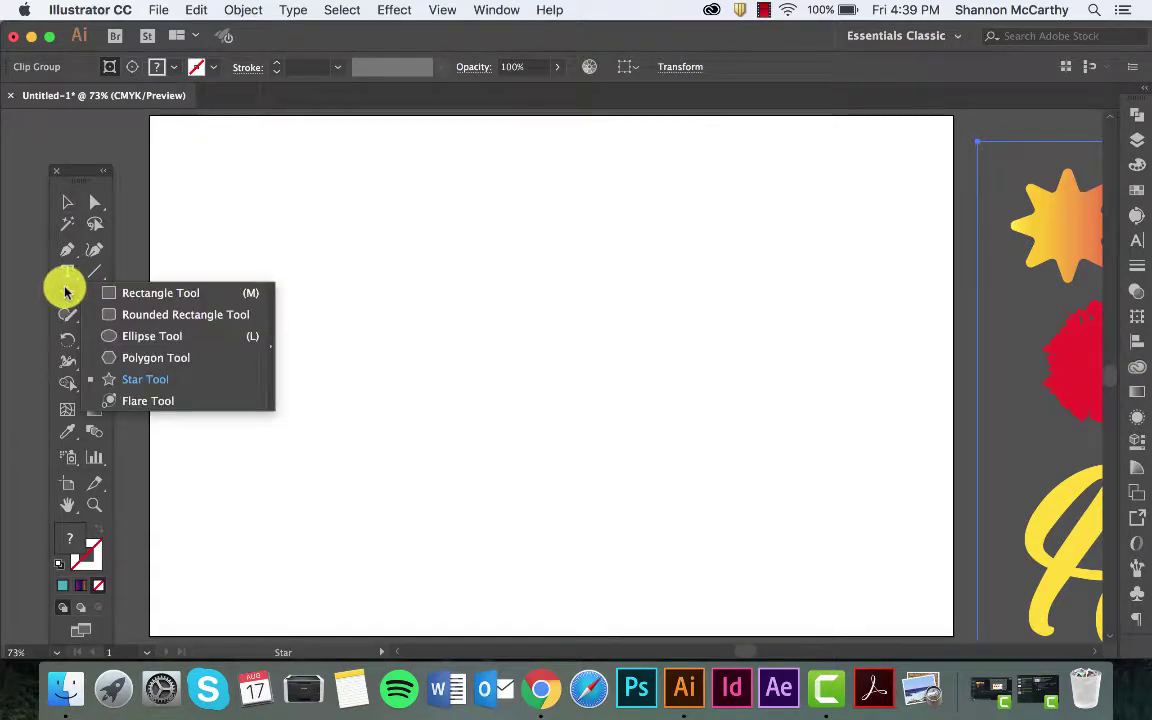
click(150, 357)
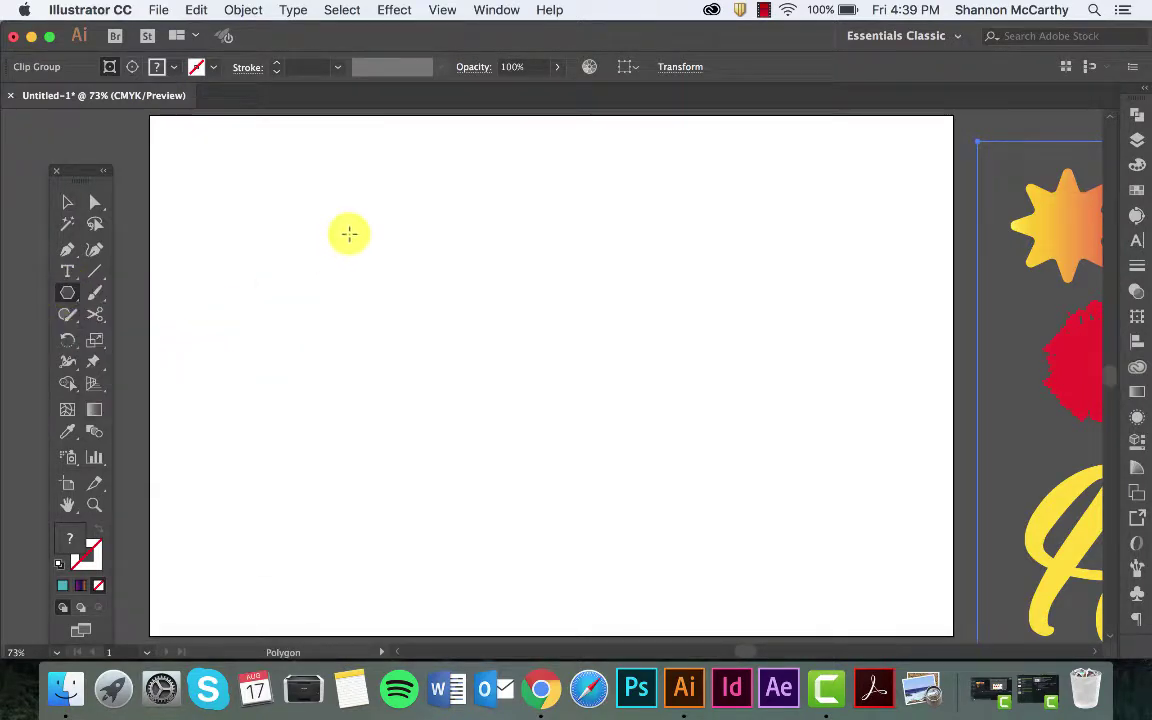
drag(349, 234, 401, 310)
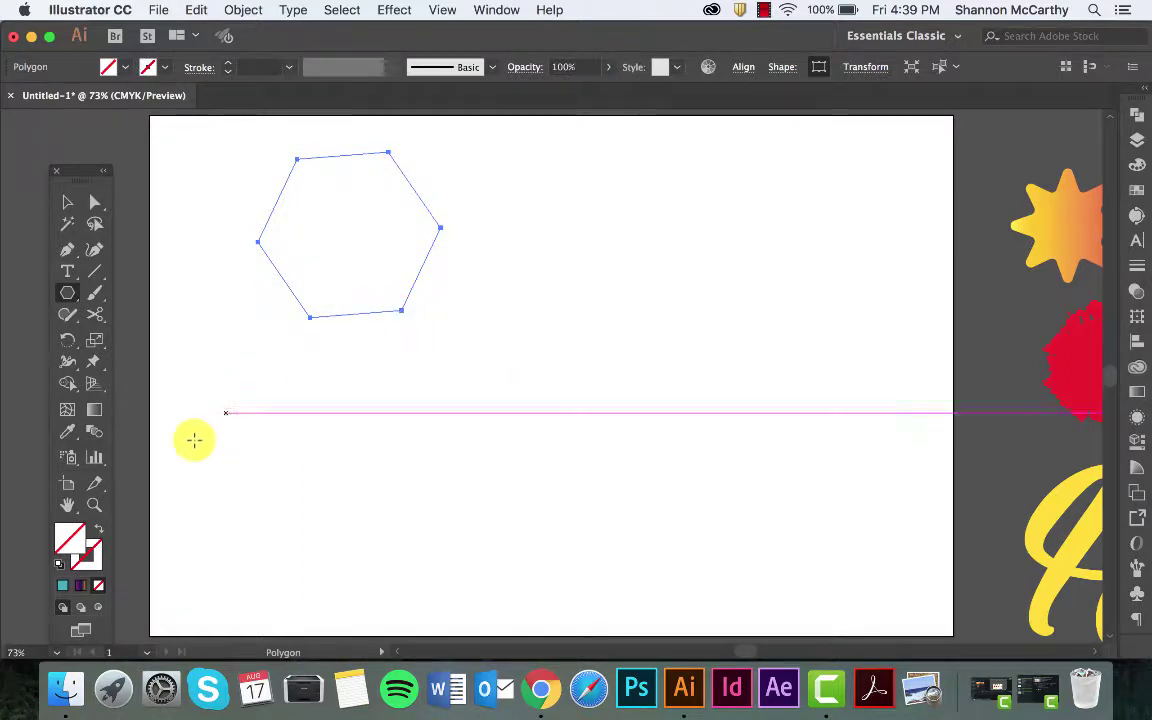
click(68, 589)
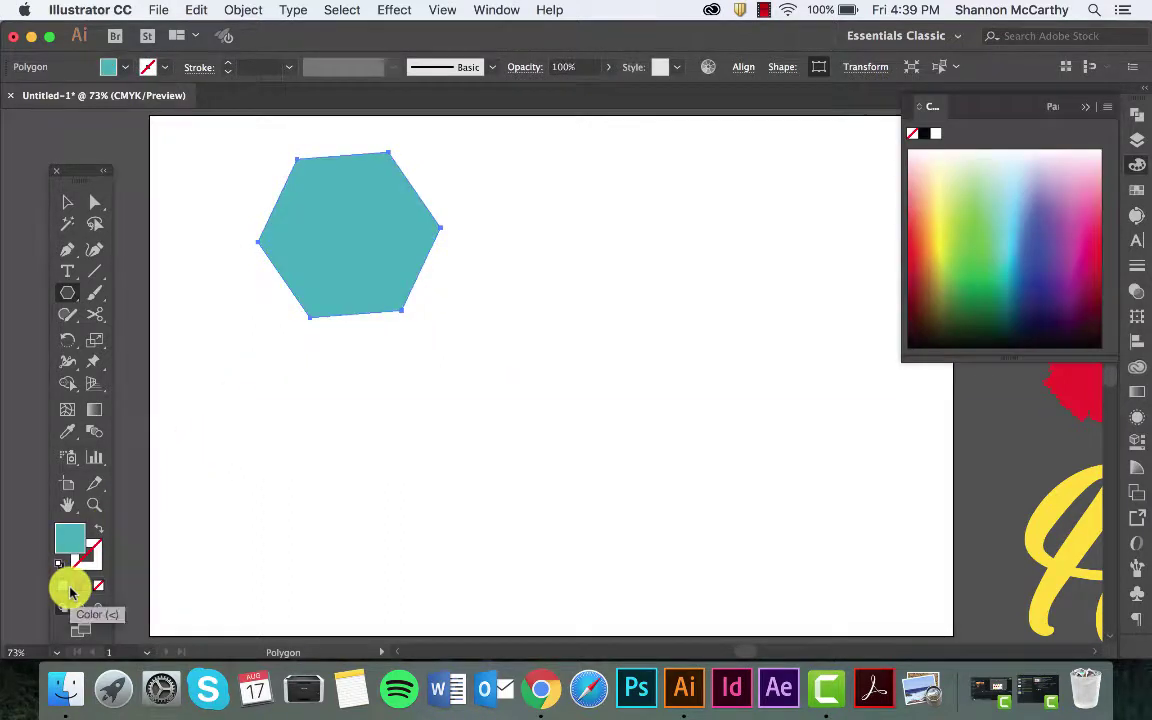
Step: Alt-drag copies of the hexagon and nudge them snugly together into a four-hexagon cluster
key(v)
drag(372, 239, 529, 475)
click(717, 400)
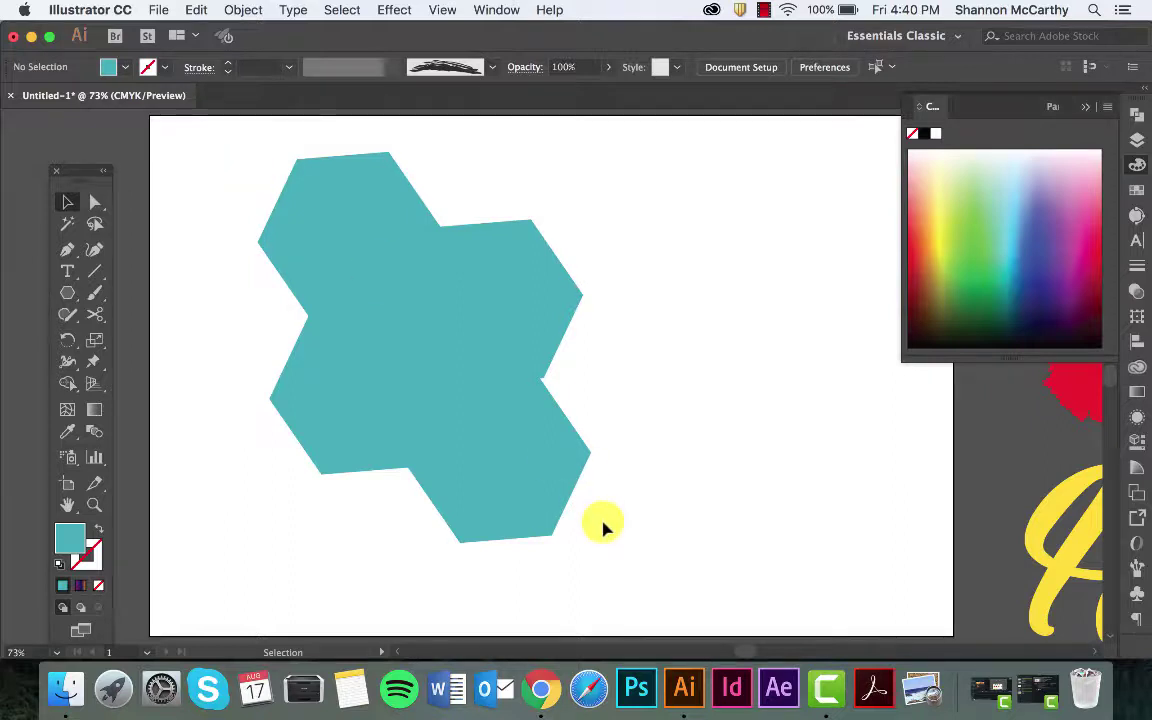
drag(563, 485, 570, 485)
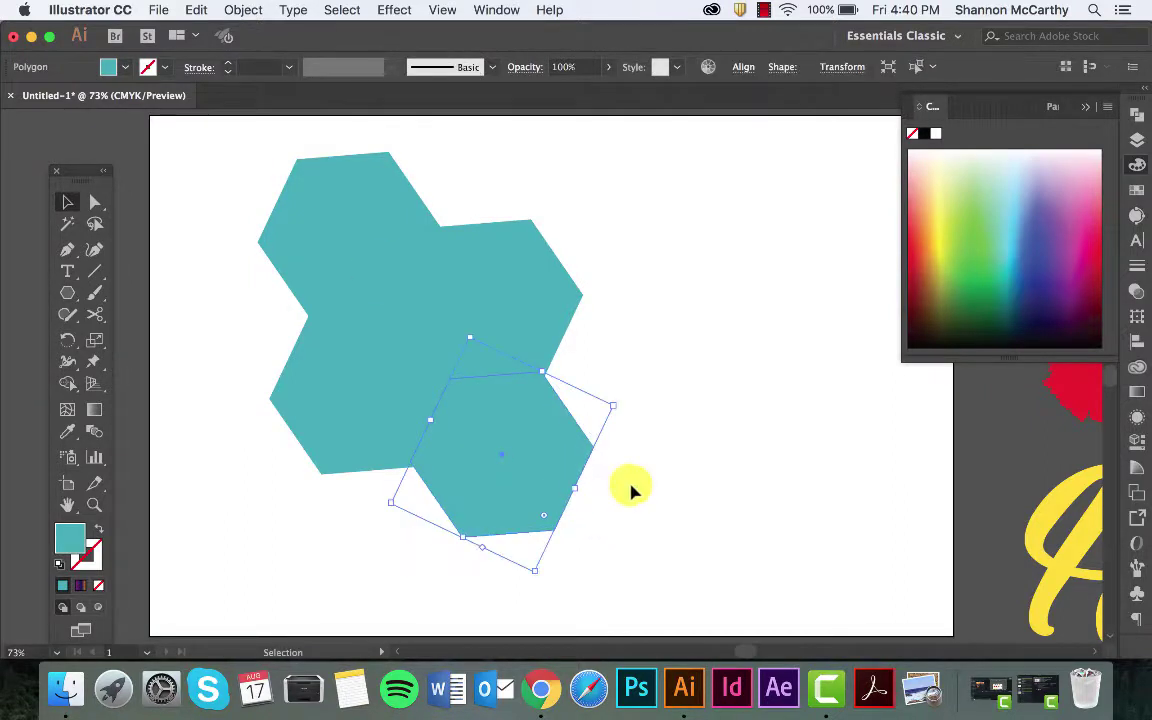
click(700, 498)
Step: Select all four teal hexagons and drag the Shape Builder across them to fuse them into one path
drag(706, 506, 292, 183)
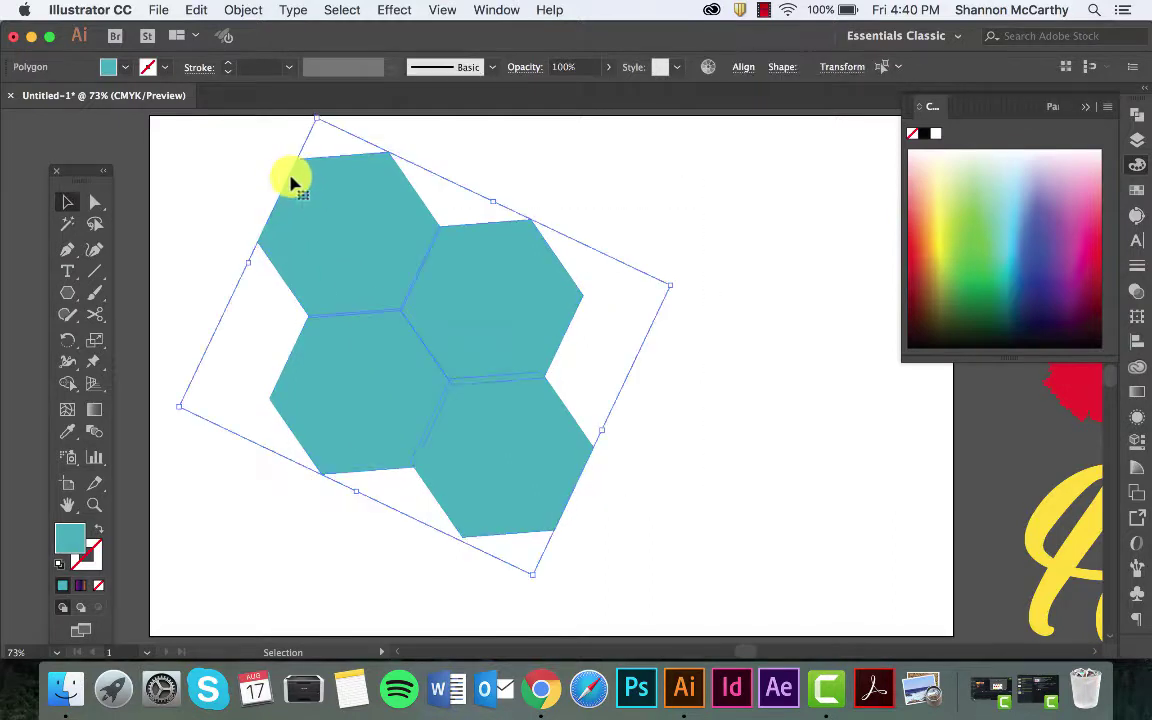
click(75, 396)
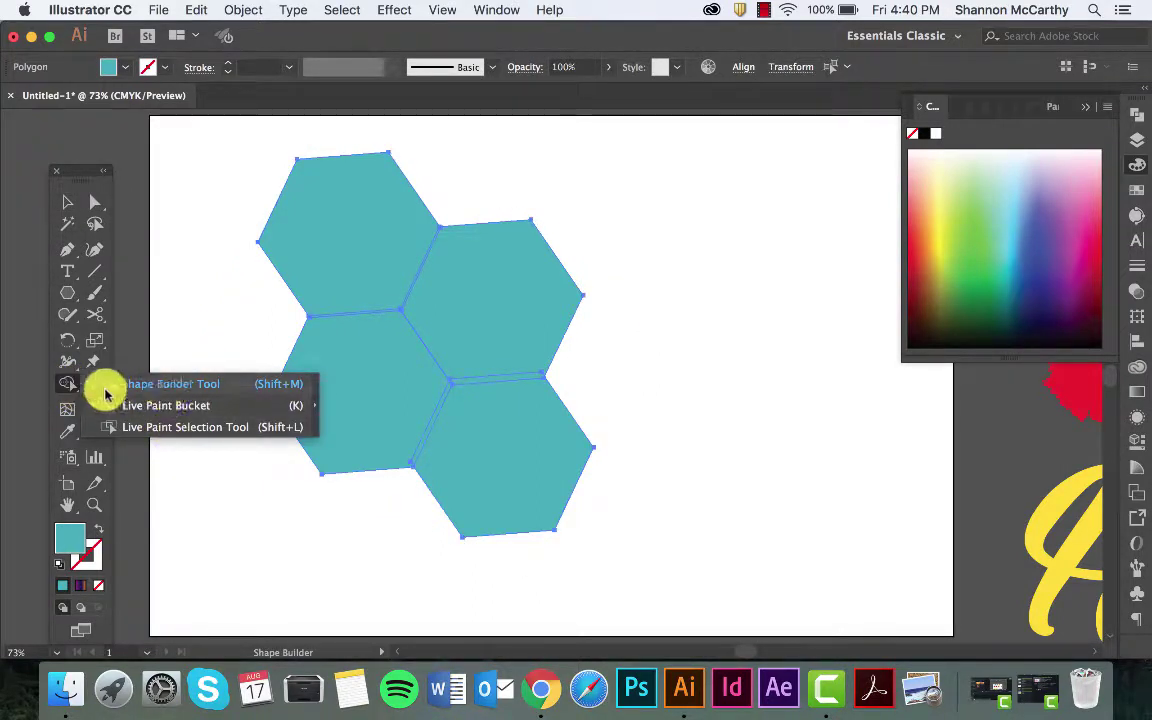
click(71, 388)
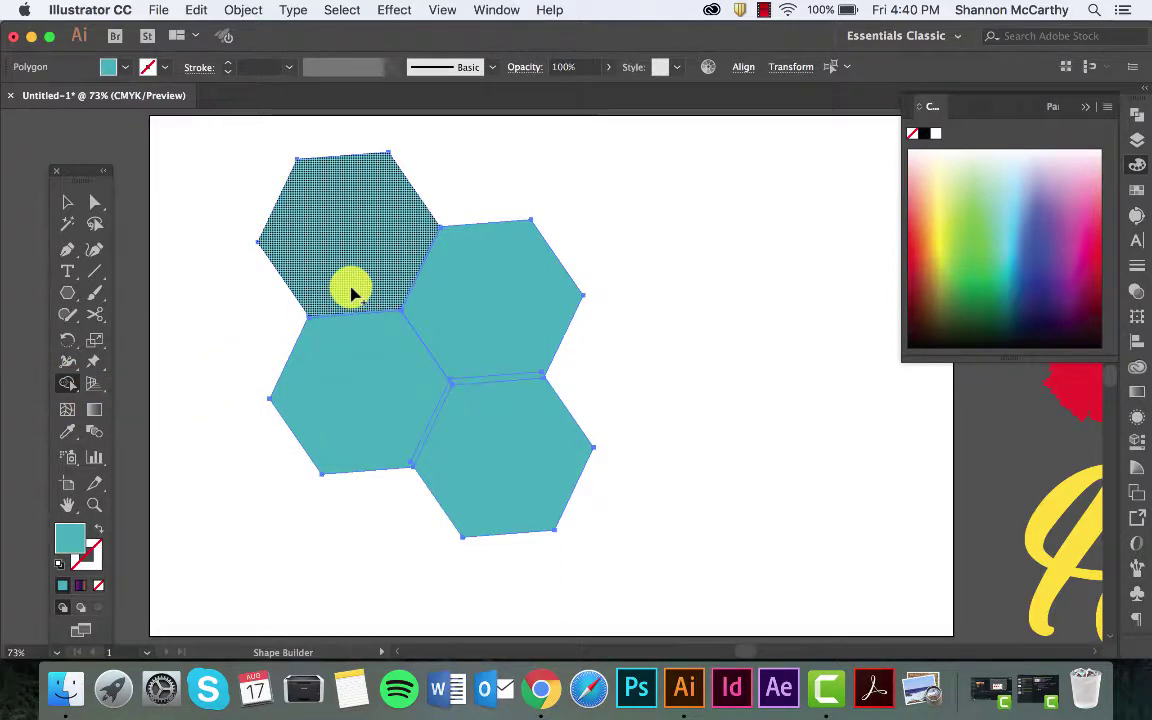
scroll(352, 292, up, 2)
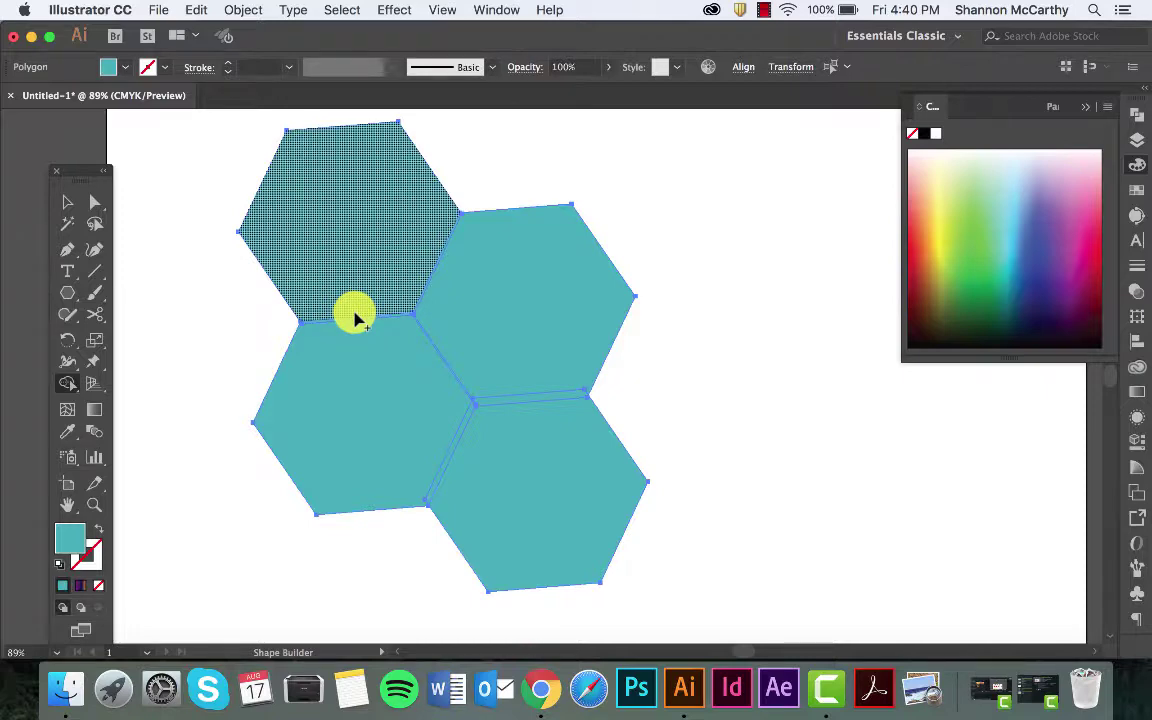
scroll(355, 318, up, 3)
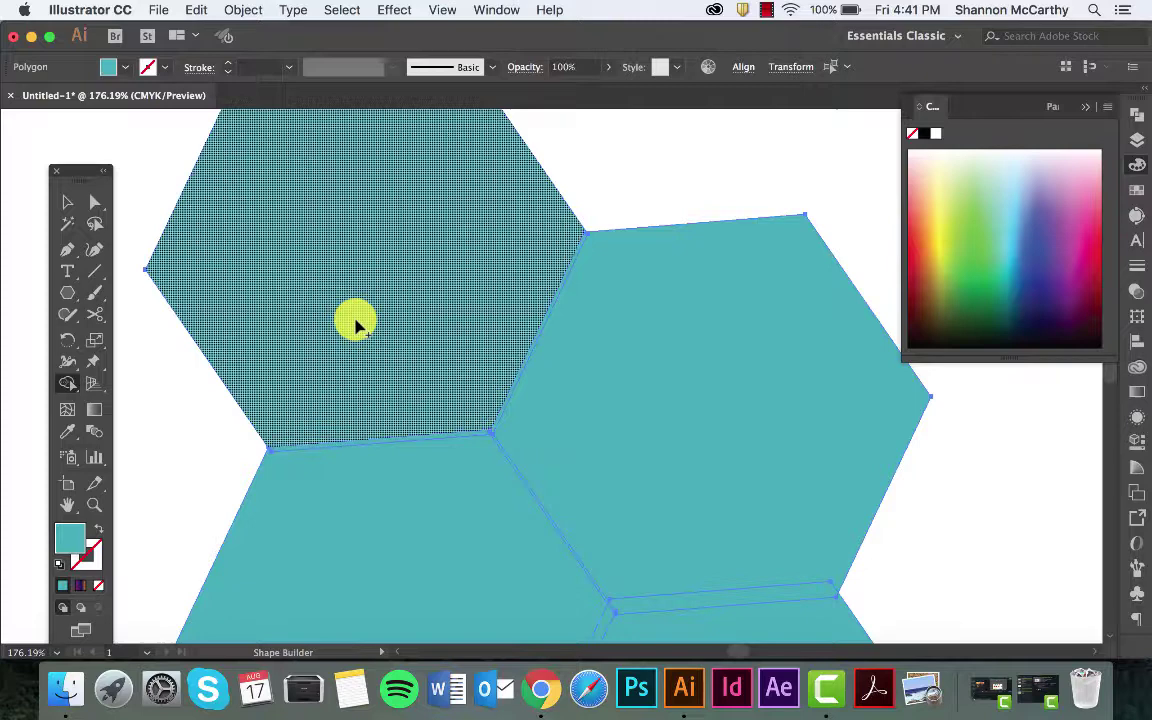
mouse_move(355, 323)
mouse_down()
mouse_move(398, 488)
mouse_move(638, 437)
mouse_move(658, 404)
mouse_move(604, 347)
mouse_move(541, 310)
mouse_move(478, 342)
mouse_move(496, 452)
mouse_move(709, 535)
mouse_move(672, 628)
mouse_move(568, 617)
mouse_move(630, 597)
mouse_move(668, 628)
mouse_move(708, 531)
mouse_up()
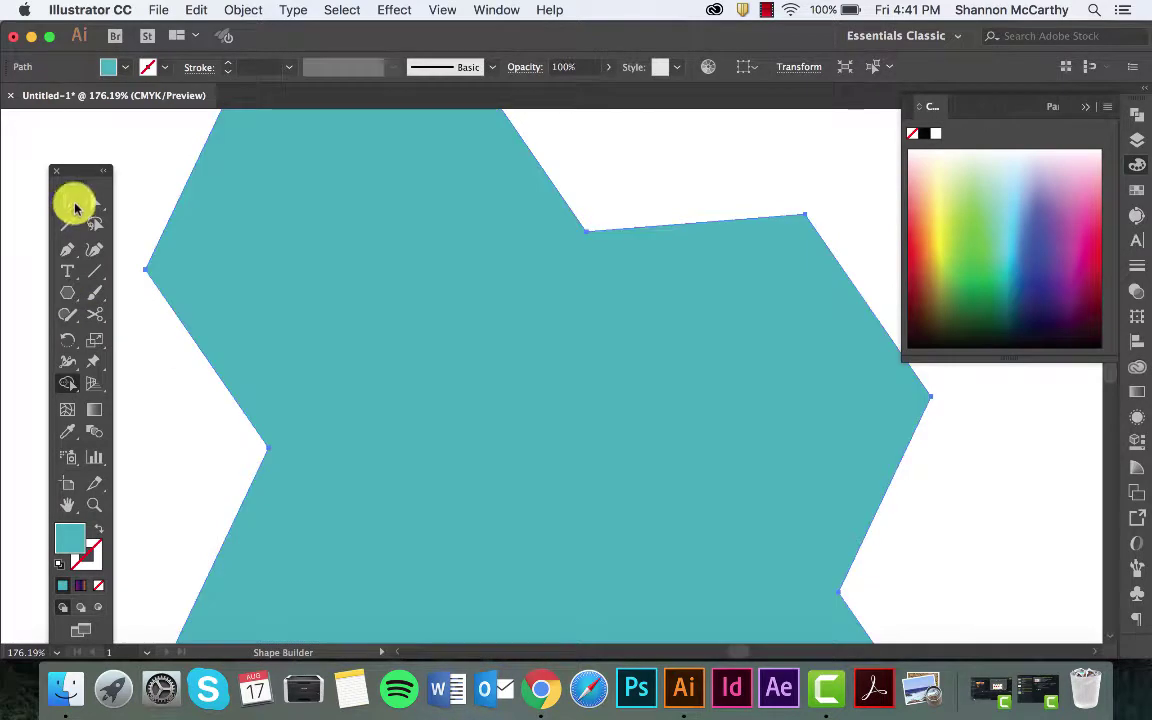
click(74, 207)
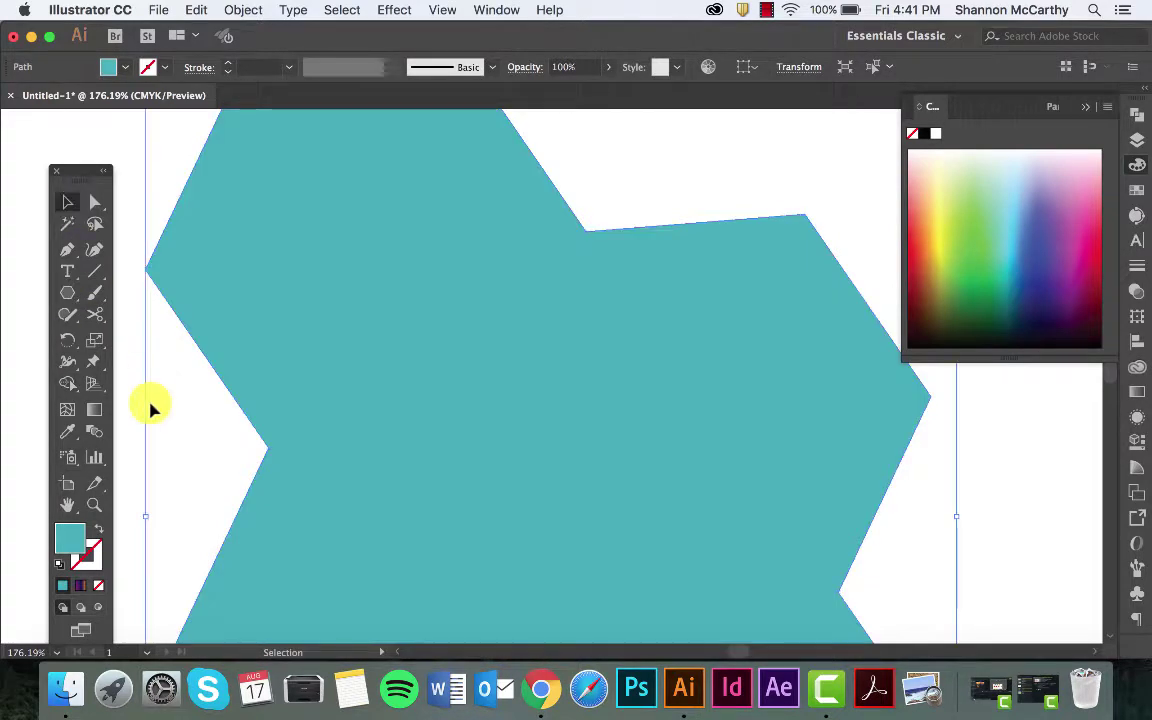
click(152, 406)
Step: Shift the merged teal shape right and back to its spot on the left, then deselect it
scroll(152, 425, down, 2)
scroll(152, 425, down, 3)
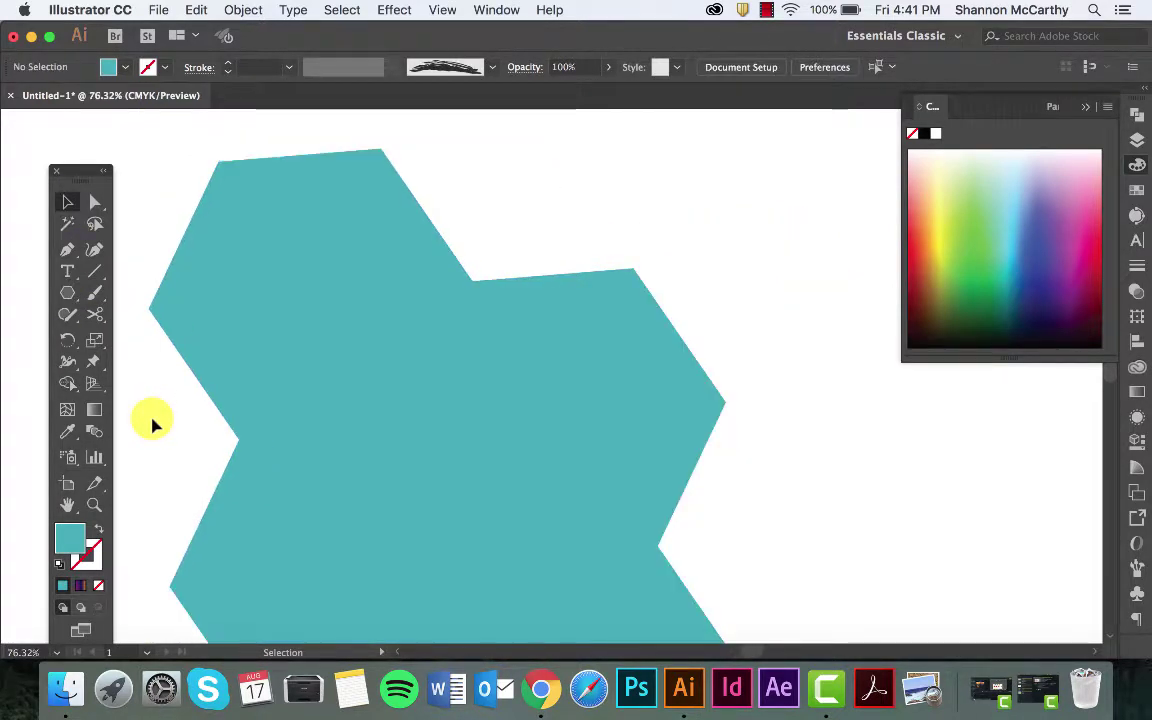
drag(407, 368, 812, 396)
drag(644, 408, 422, 402)
click(604, 181)
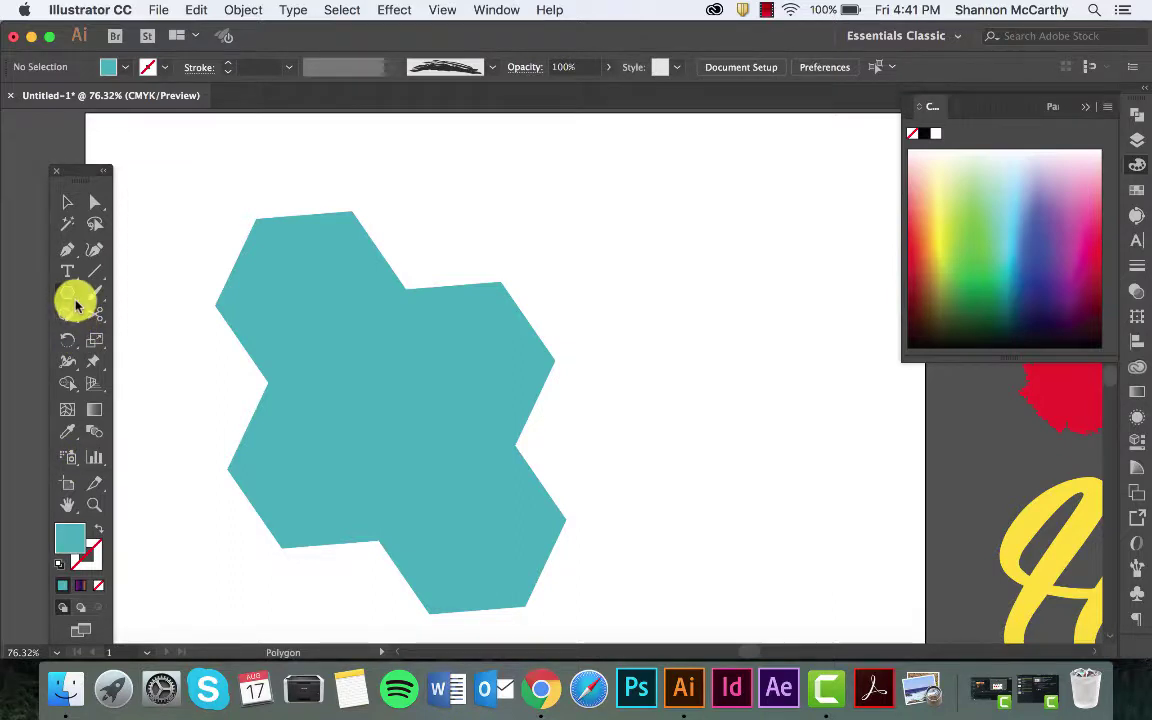
Step: Draw a purple star on the upper teal area, copy it onto the lower hexagon, and select everything
drag(72, 301, 138, 380)
drag(375, 378, 419, 423)
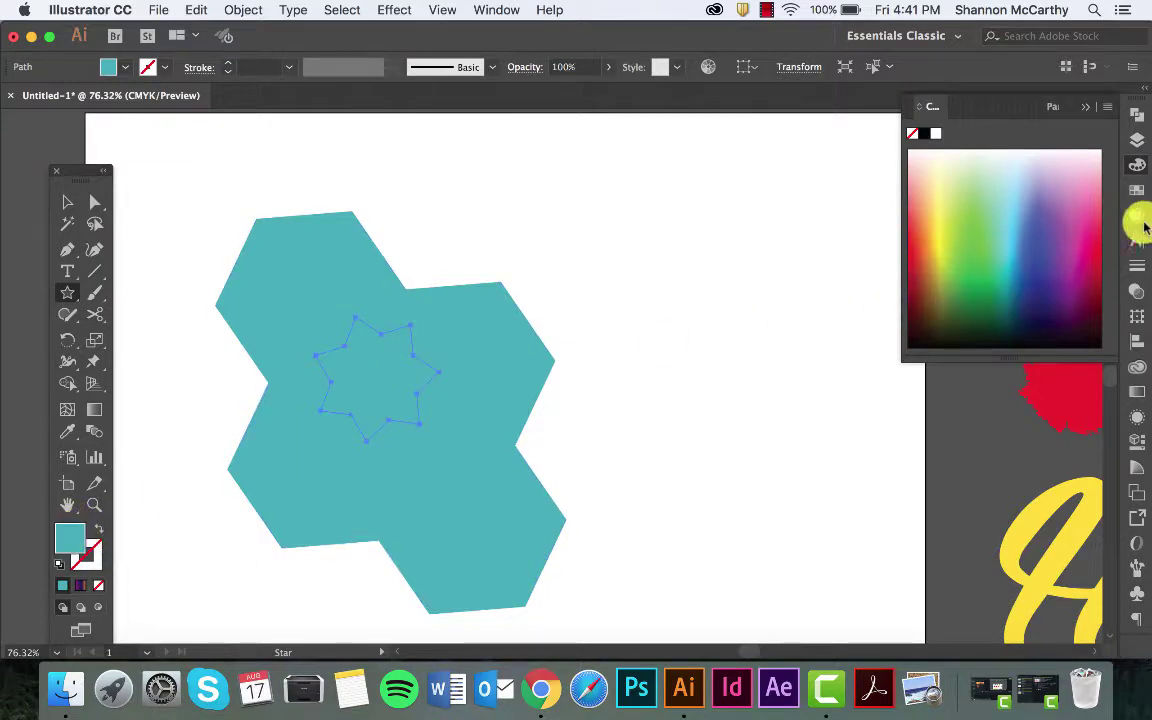
click(1139, 190)
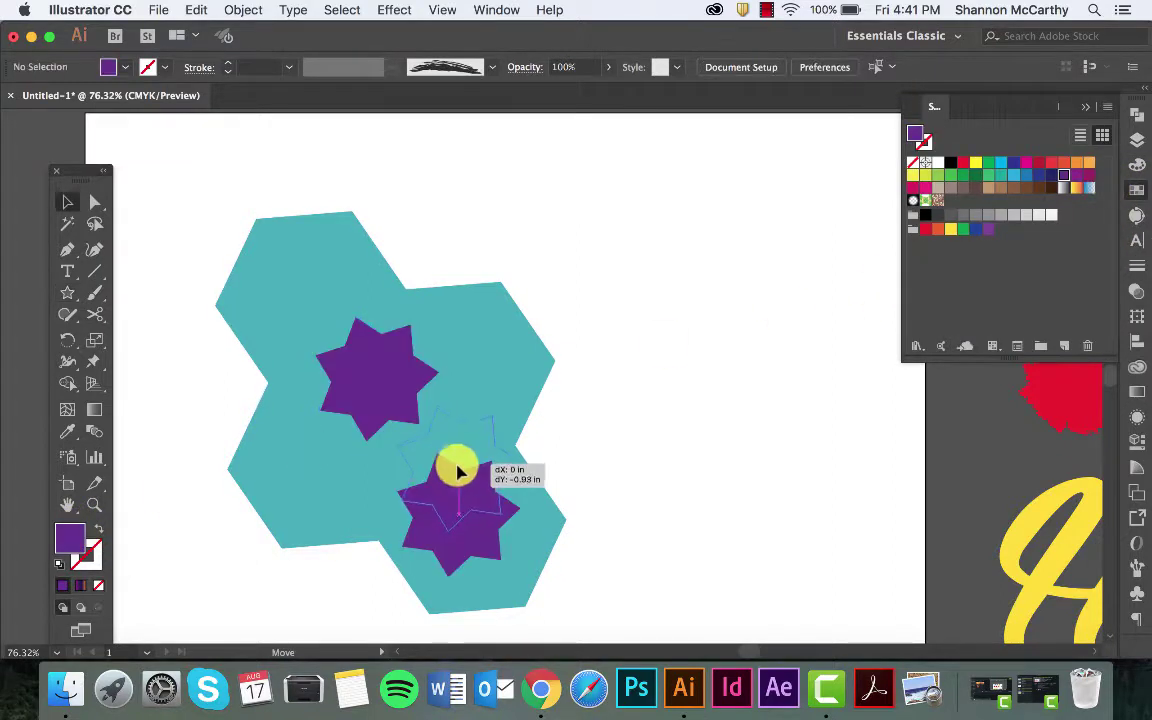
drag(452, 465, 455, 498)
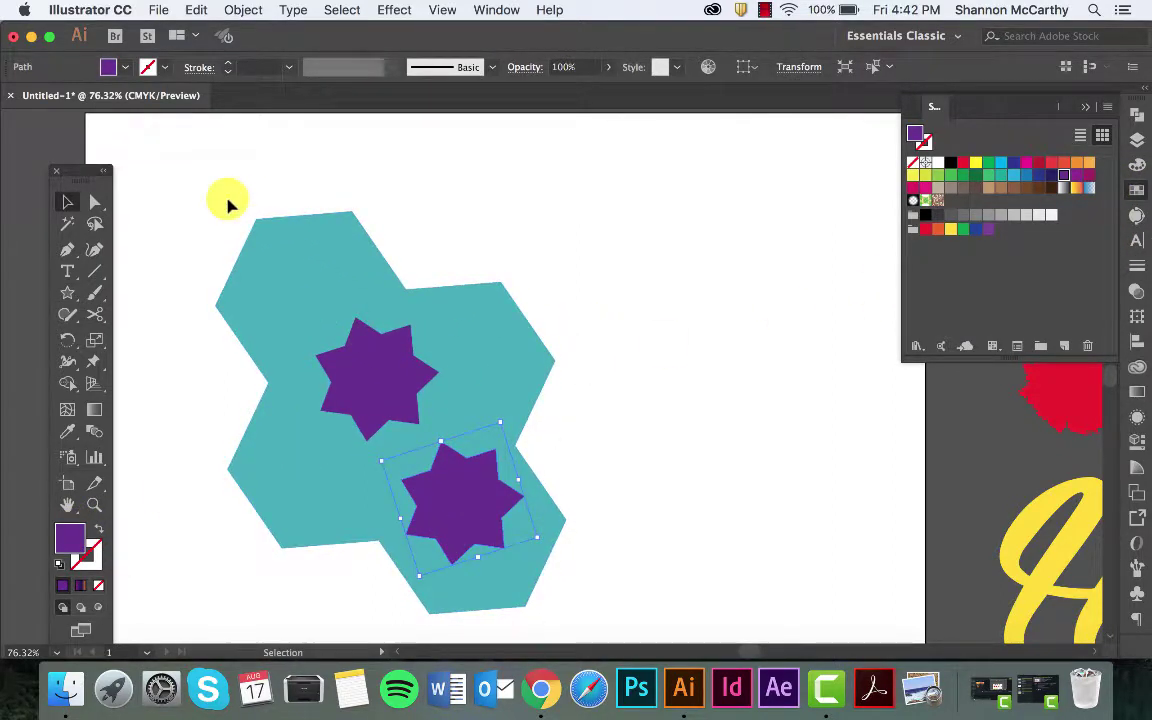
drag(222, 198, 568, 580)
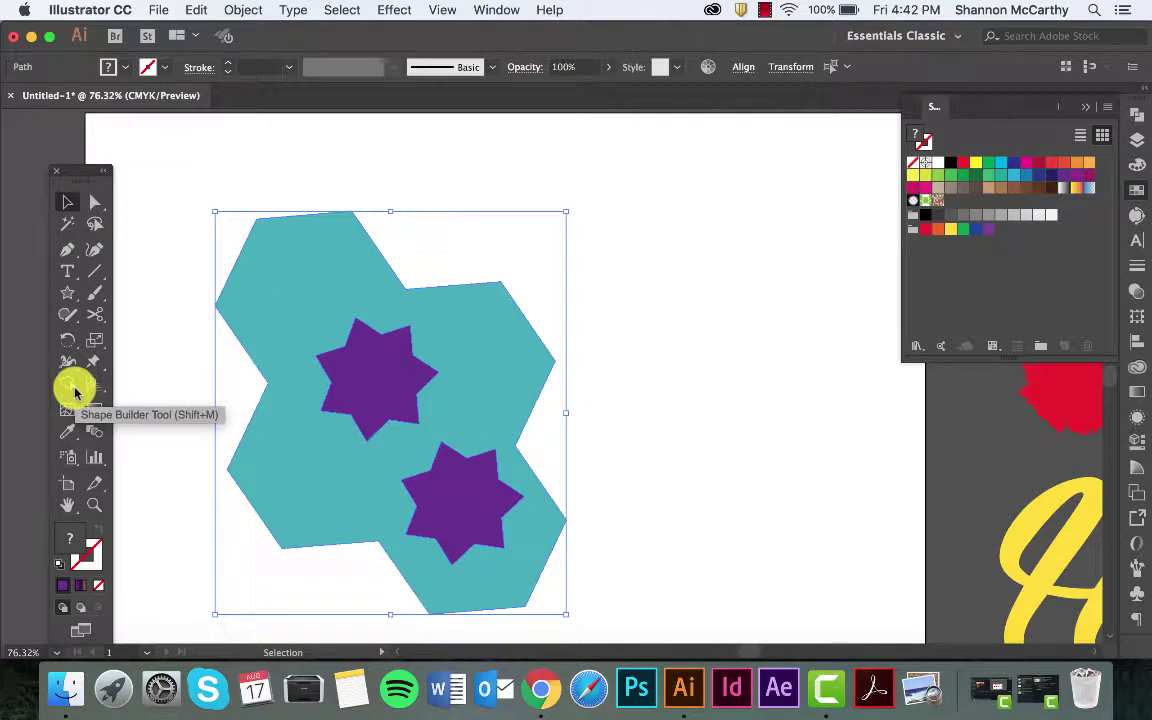
Step: With Shape Builder, delete the upper and lower purple stars to leave two star-shaped holes
click(75, 395)
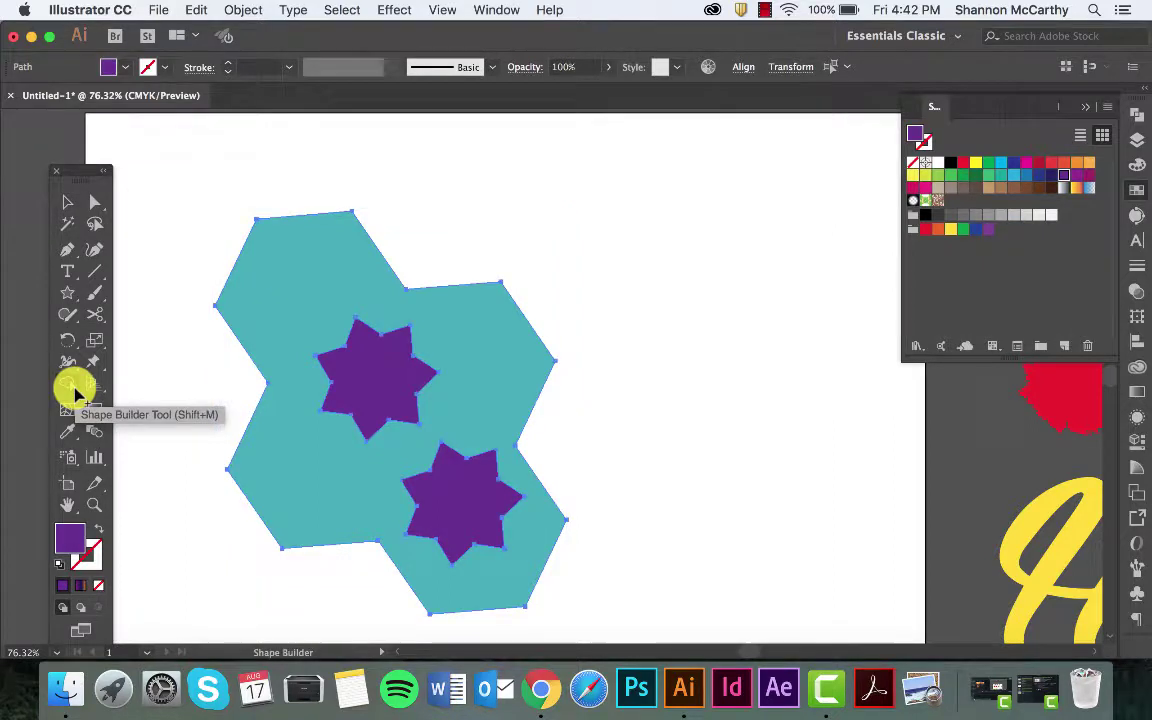
alt+click(357, 375)
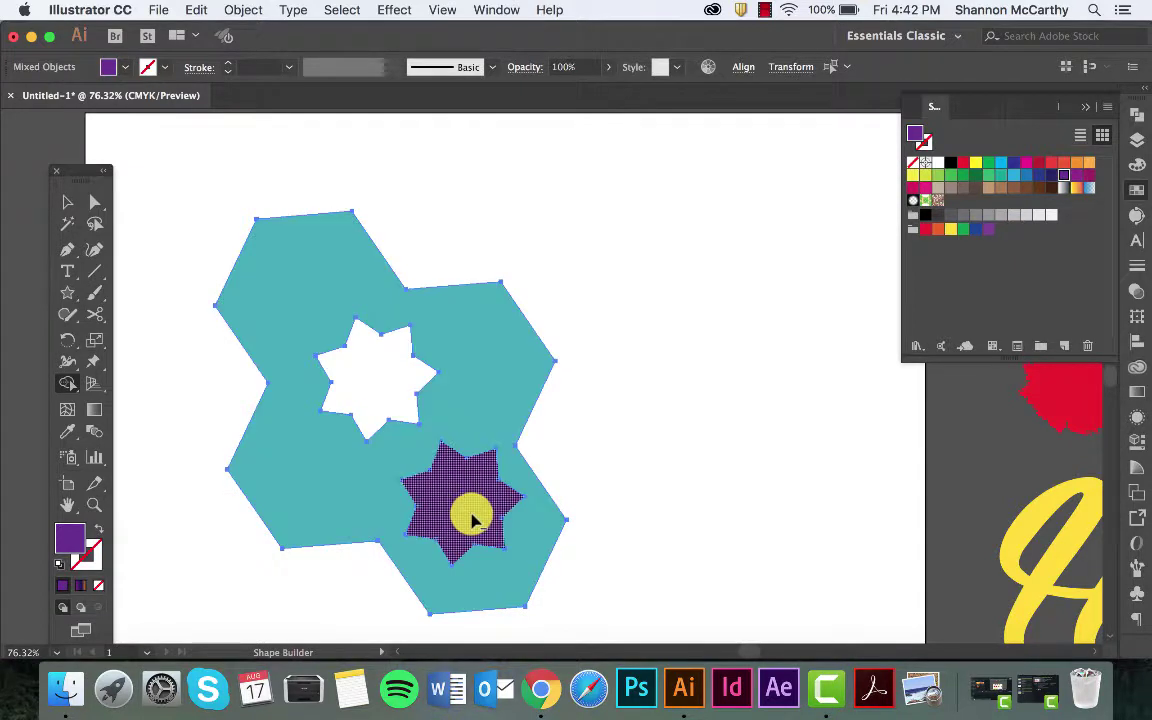
alt+click(471, 516)
key(v)
click(720, 411)
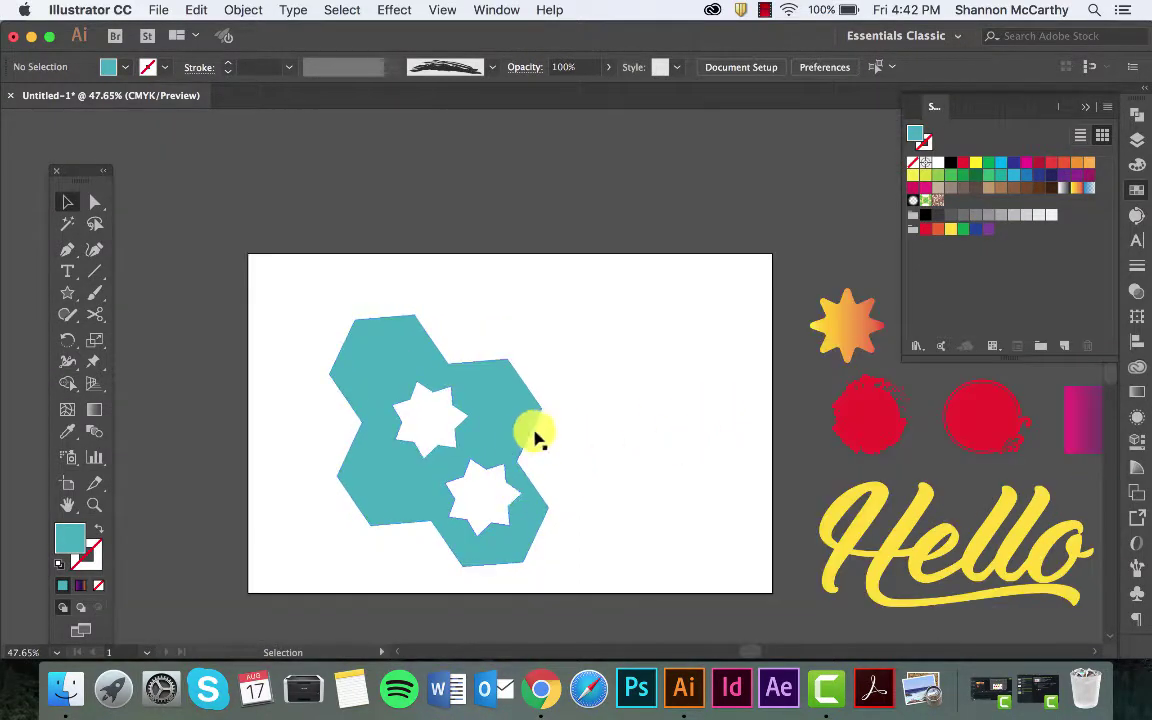
Step: Drag the upper star hole's anchor points to reshape it into an irregular cutout
drag(535, 434, 481, 392)
scroll(482, 394, up, 5)
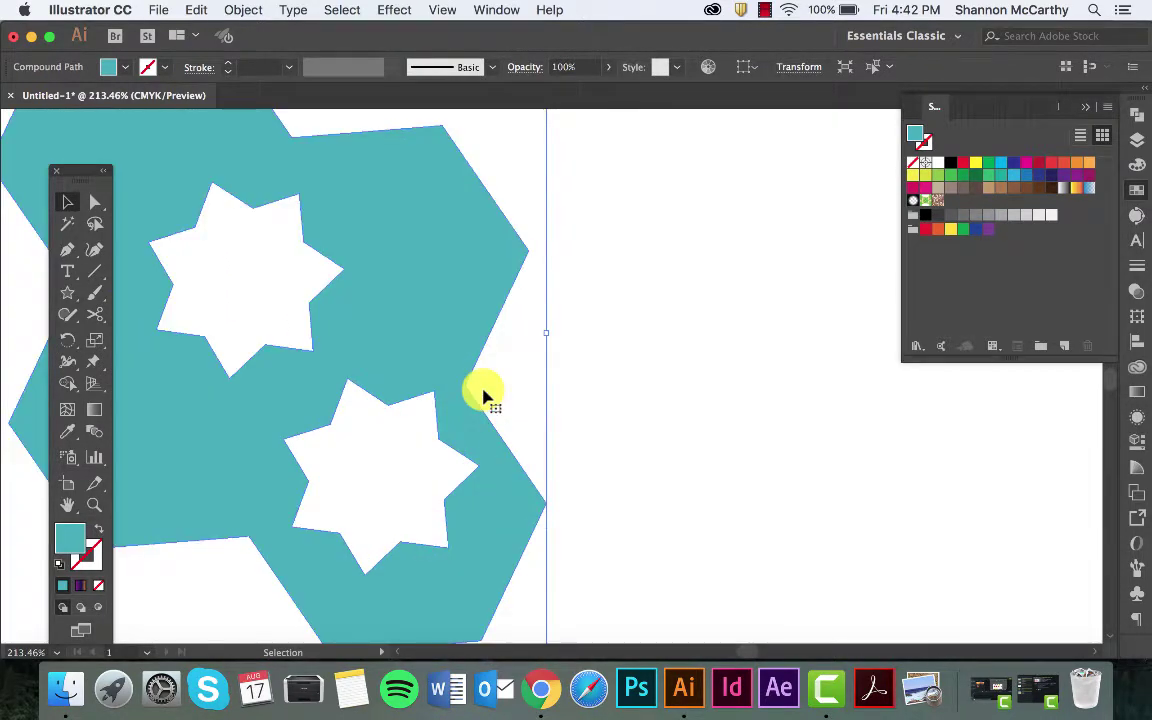
scroll(482, 395, left, 10)
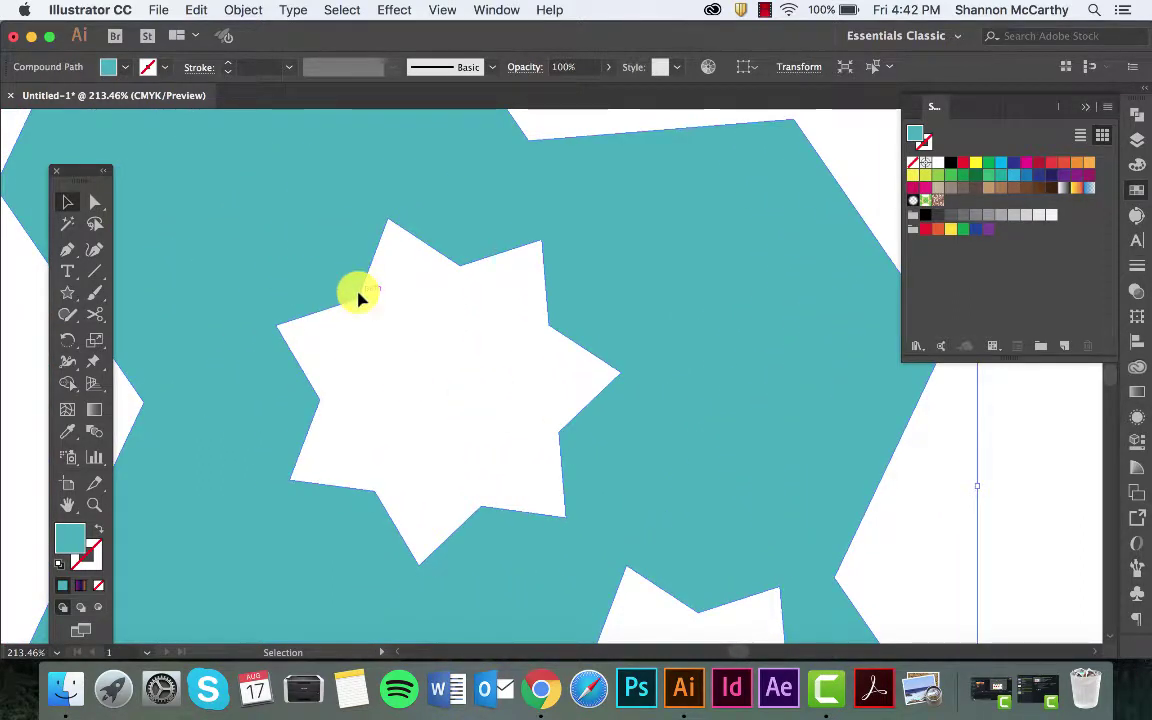
click(95, 202)
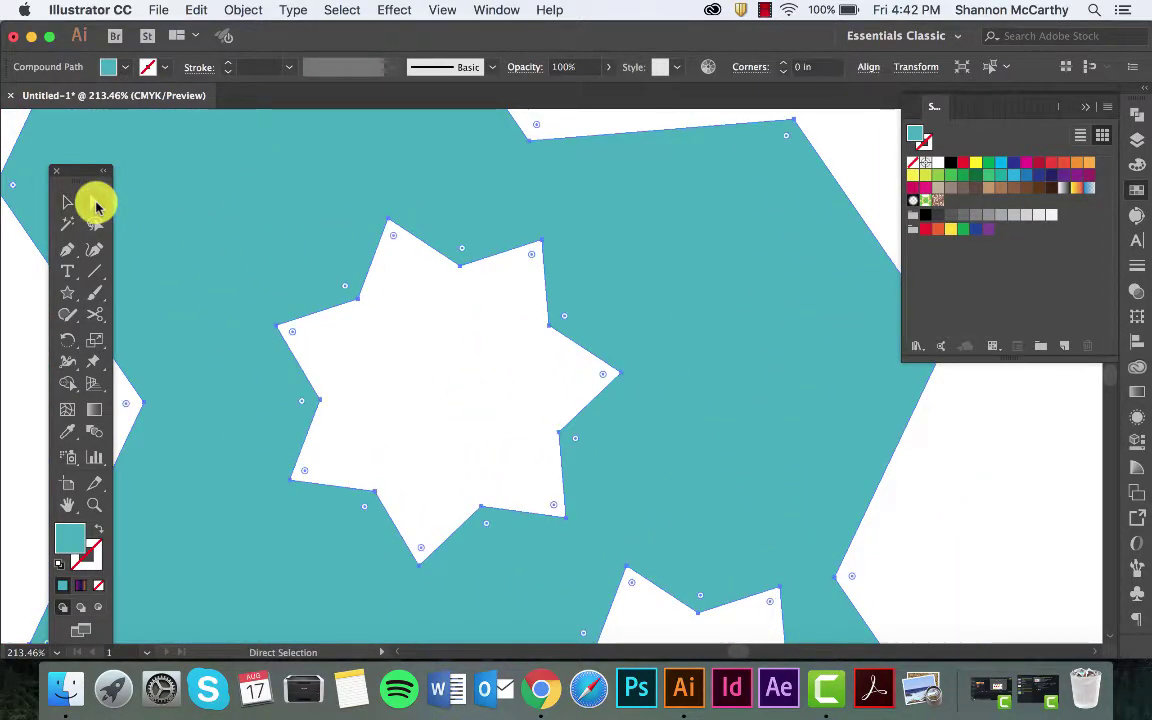
drag(359, 299, 420, 372)
drag(561, 430, 529, 409)
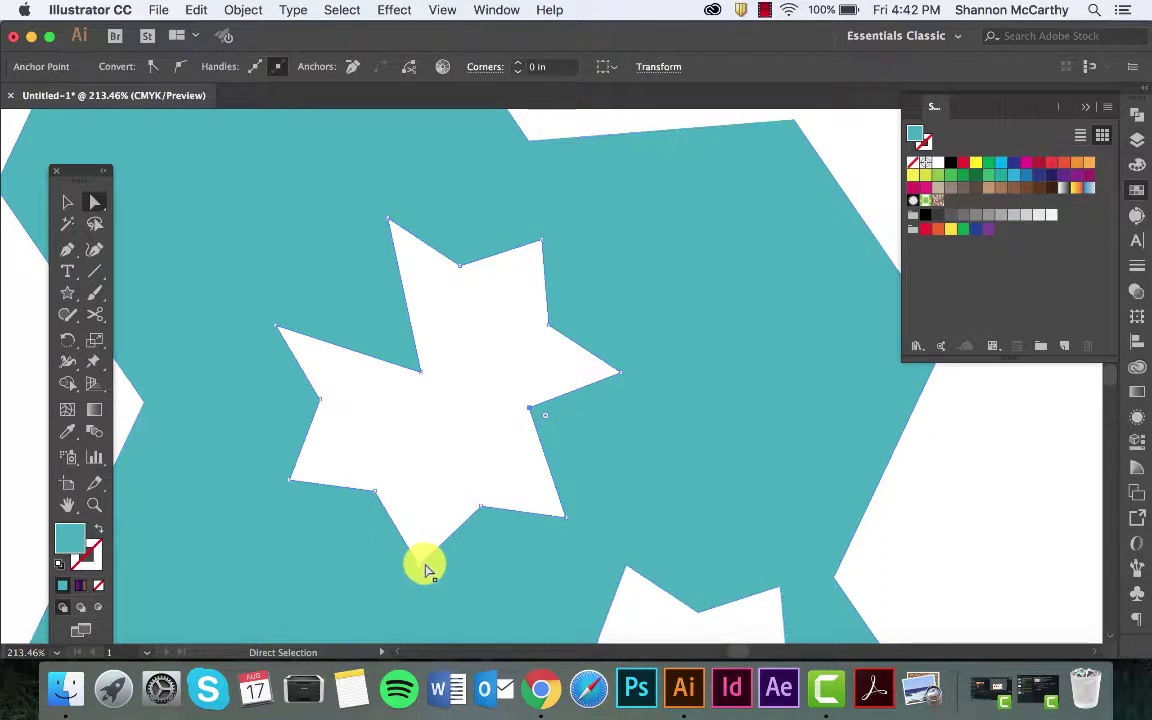
drag(420, 566, 420, 505)
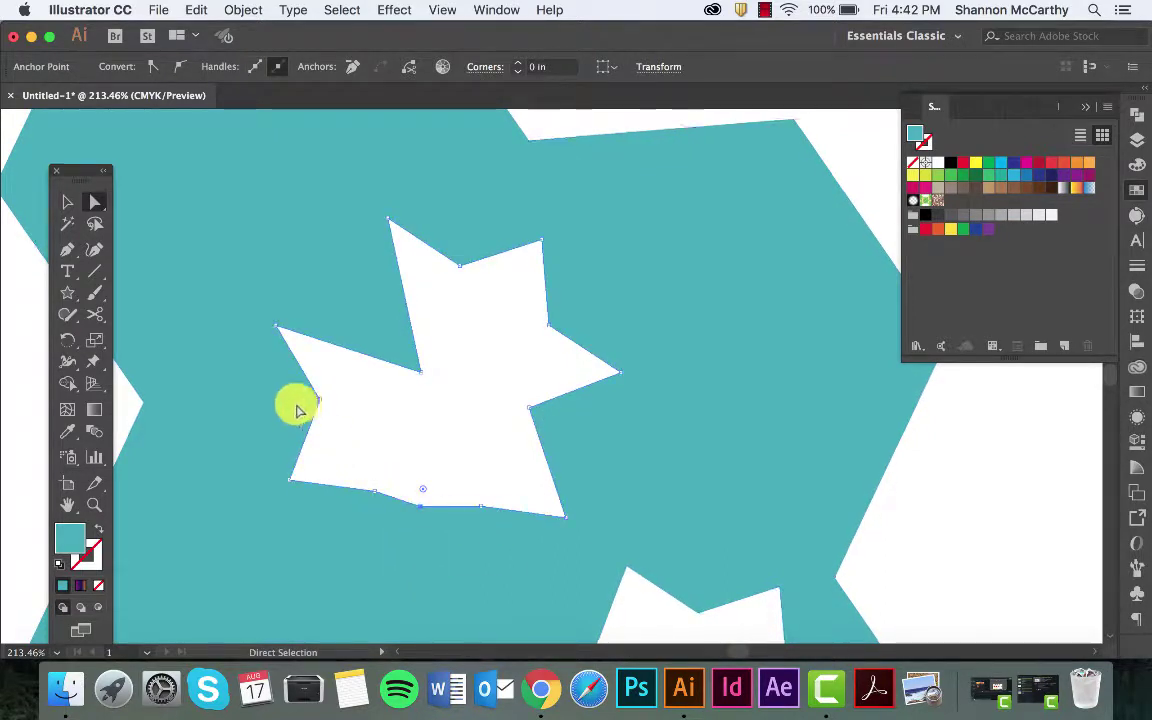
drag(322, 408, 298, 404)
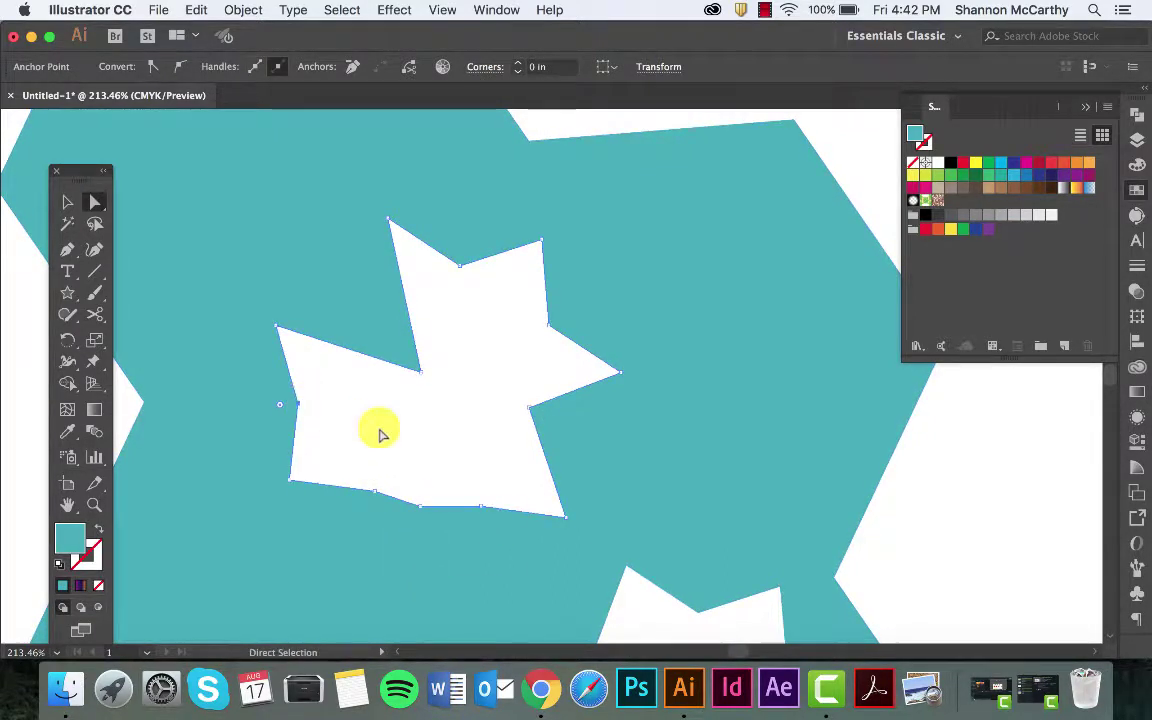
scroll(505, 413, down, 5)
click(622, 450)
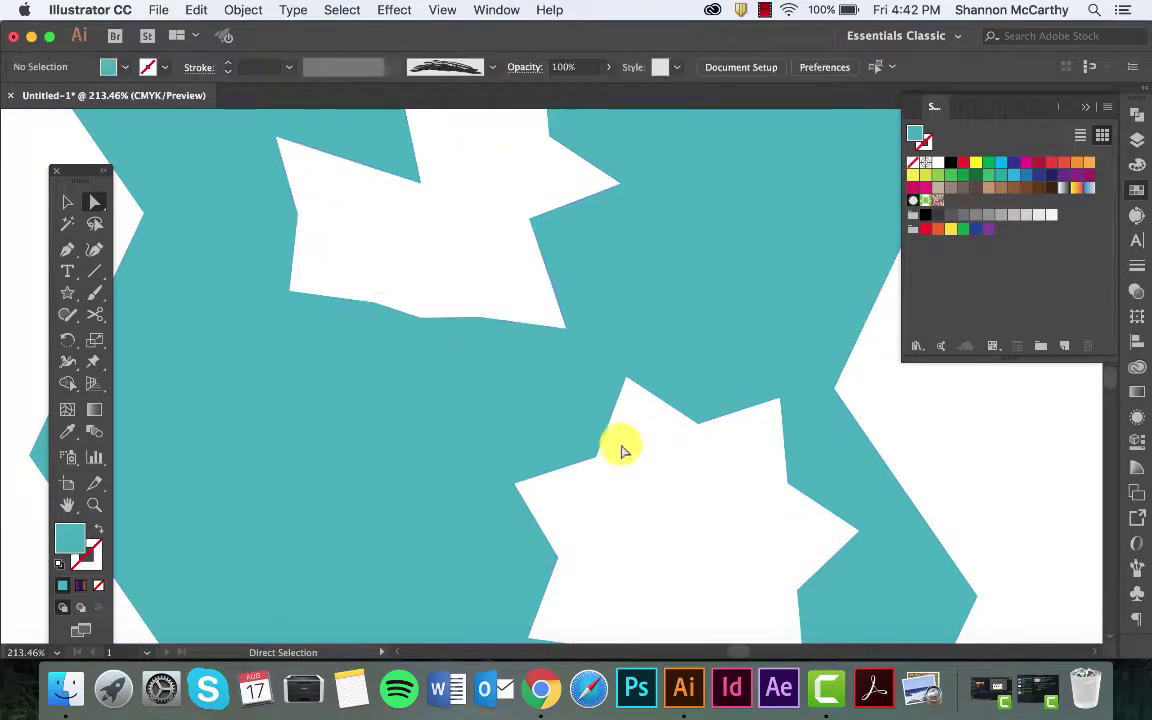
Step: Round one inner corner of the lower star hole and pull another inner point down-left
click(598, 461)
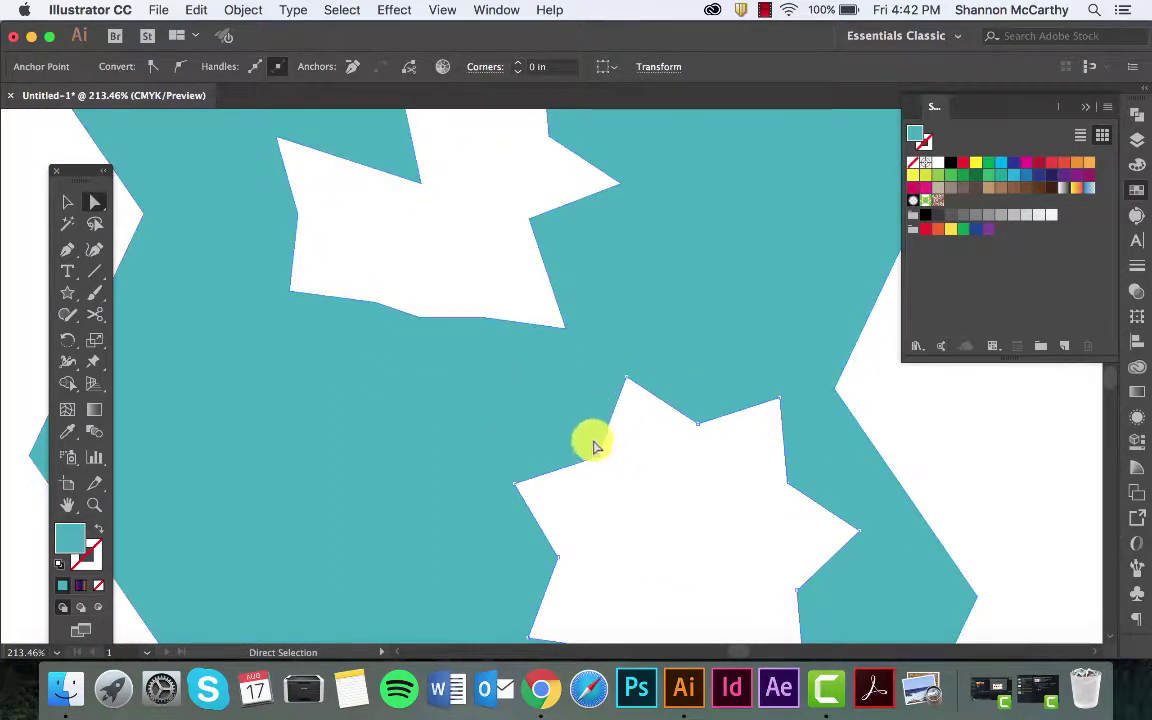
drag(586, 447, 527, 361)
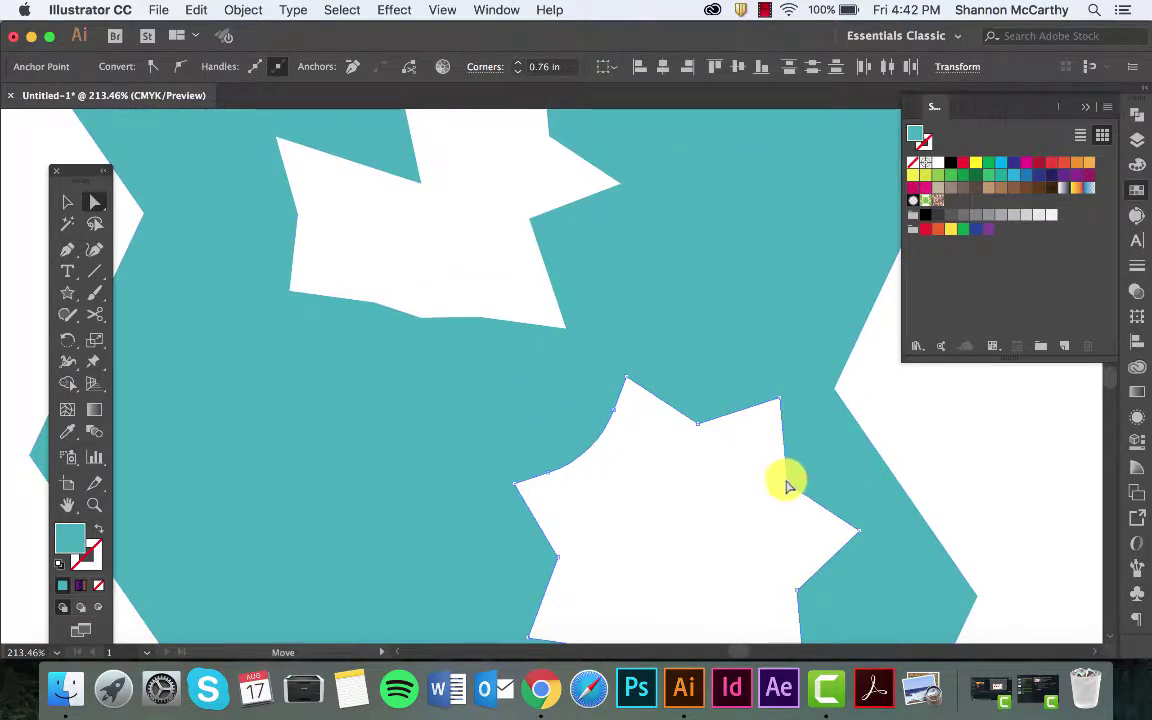
drag(786, 484, 716, 547)
drag(698, 424, 694, 395)
scroll(694, 373, down, 4)
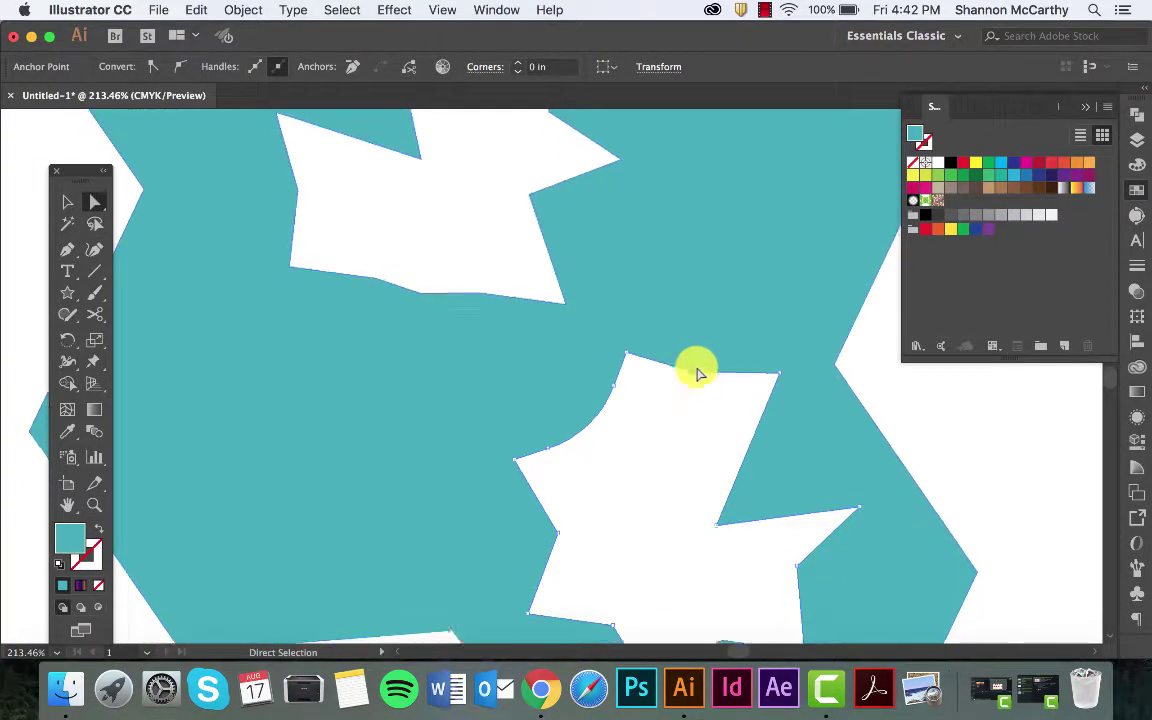
click(67, 202)
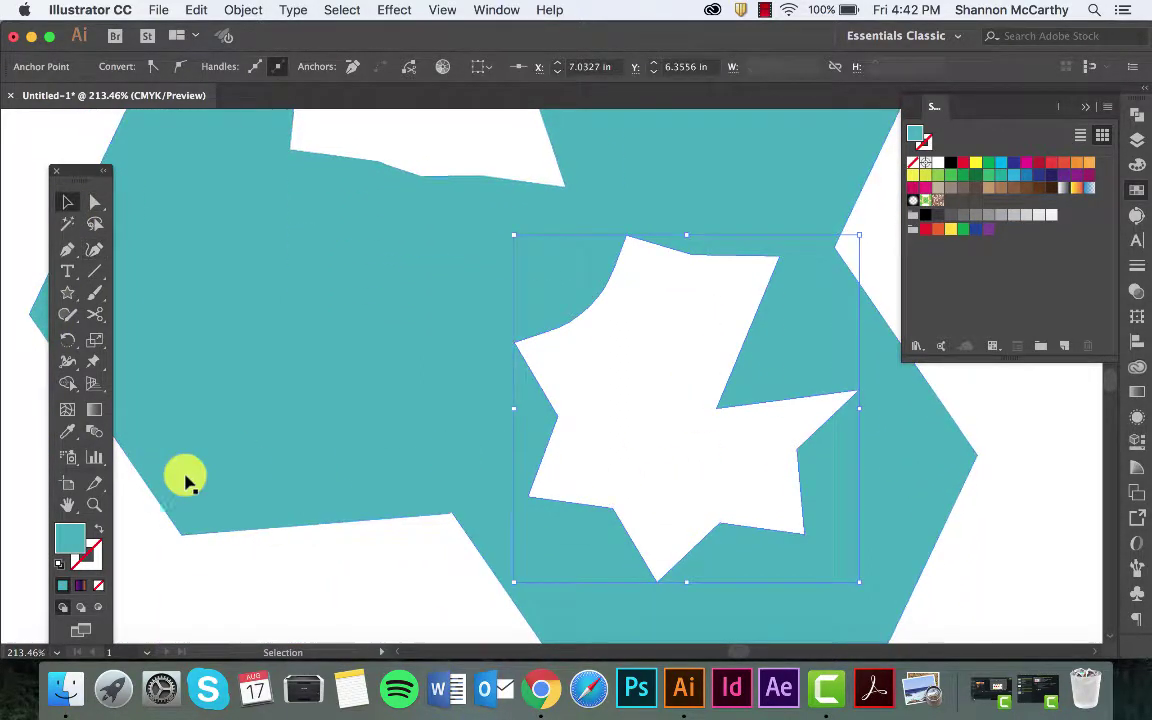
click(225, 563)
key(super+1)
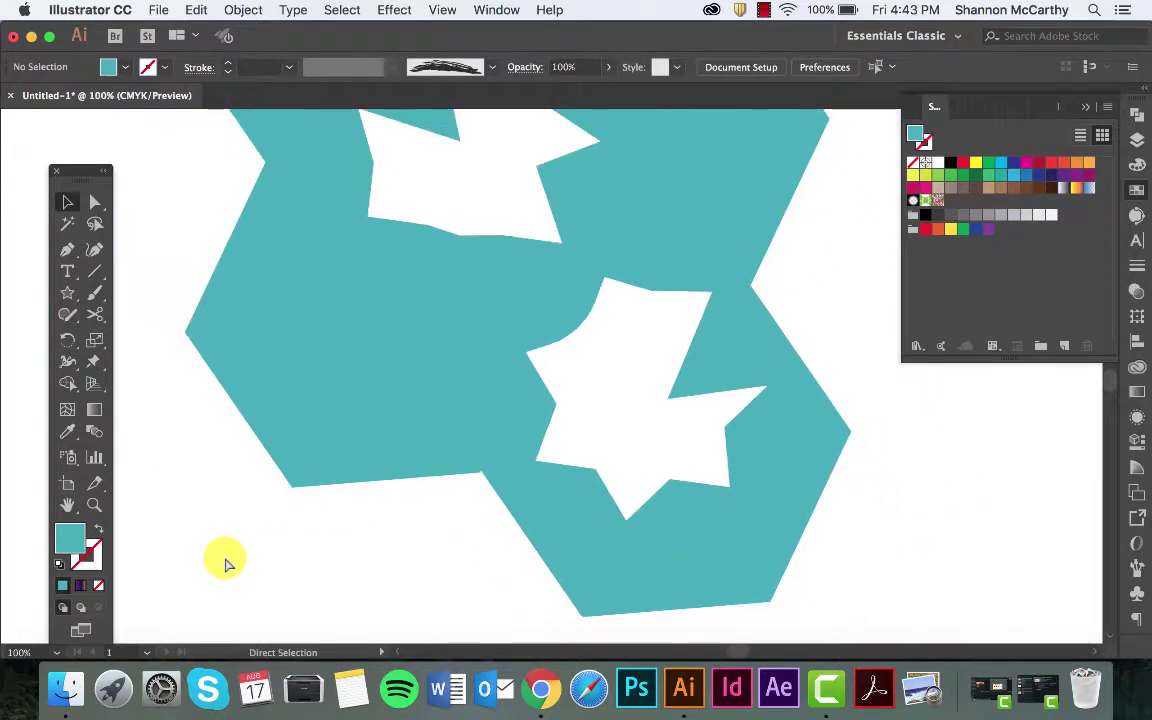
scroll(225, 563, up, 5)
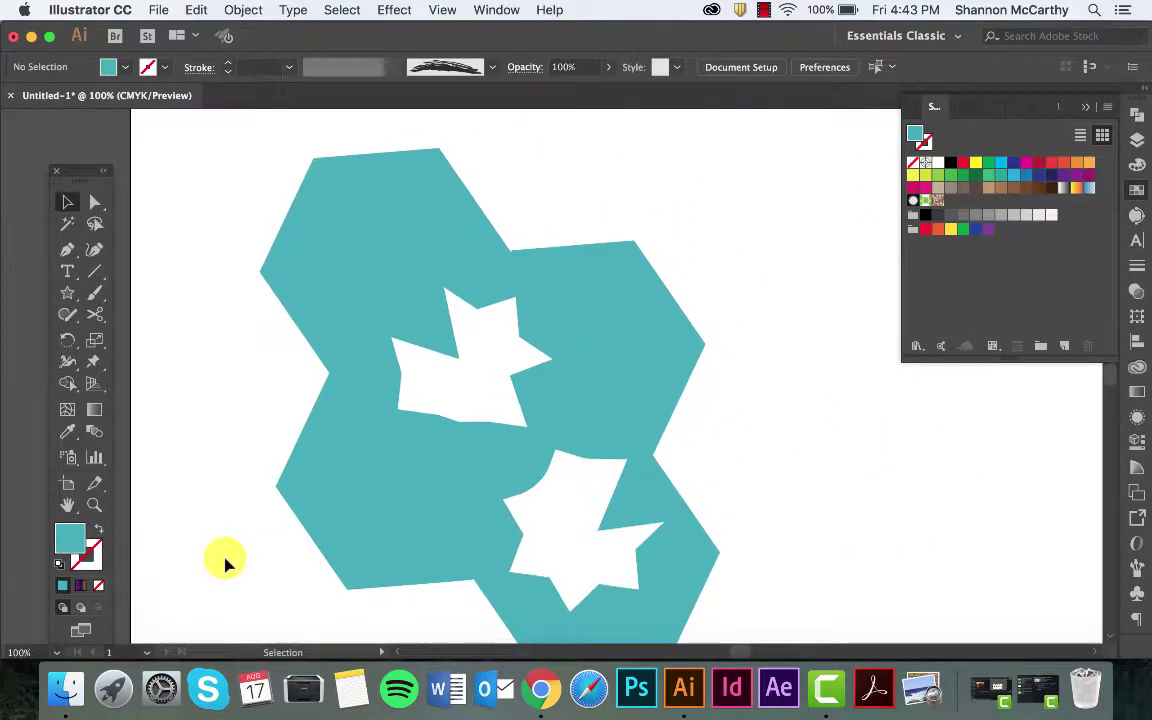
scroll(225, 563, down, 2)
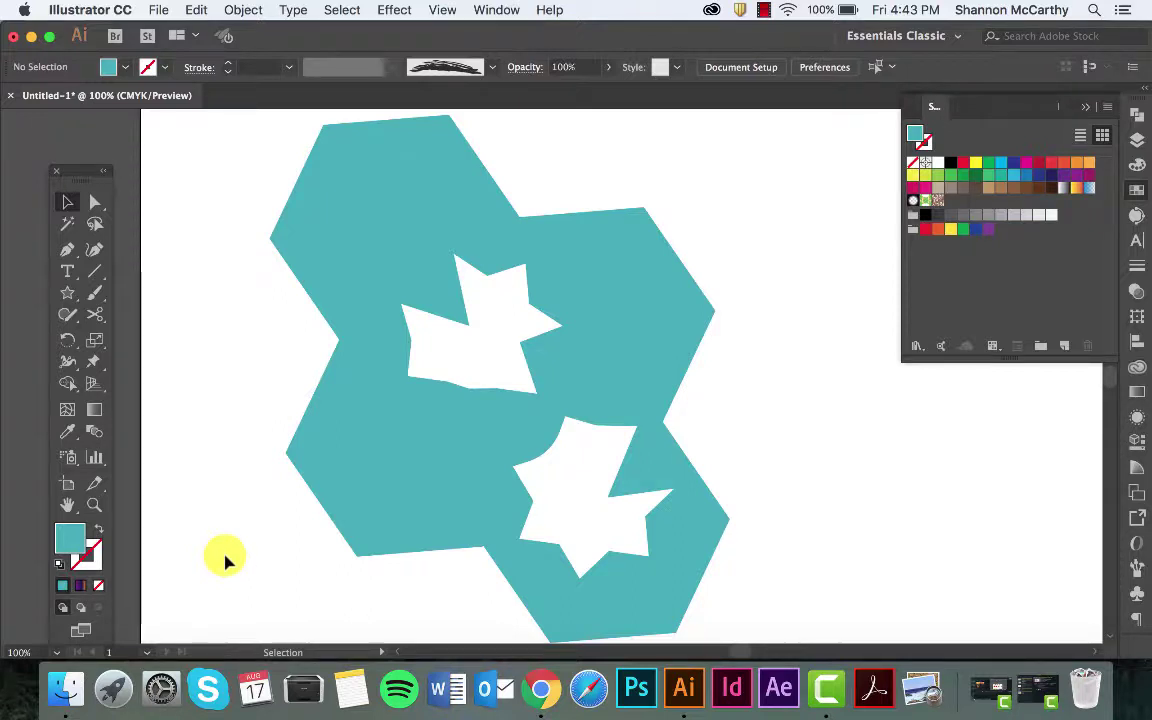
click(60, 210)
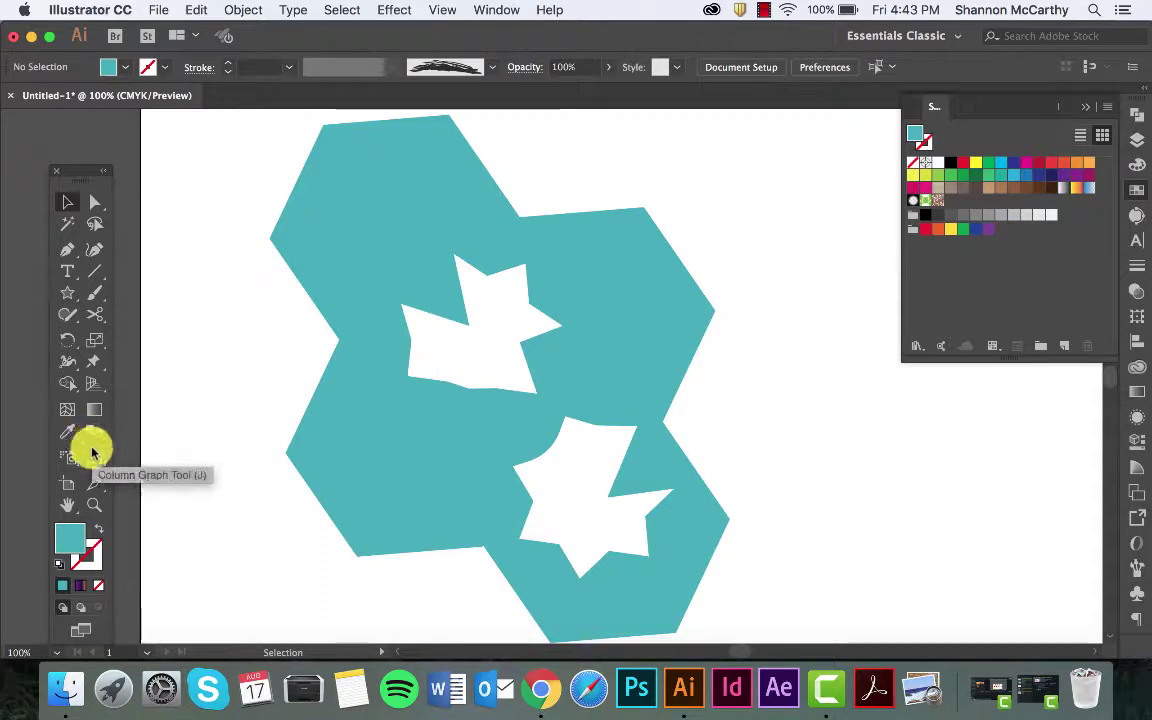
Step: Draw a magenta star over the top-left hexagon's corner and select it together with the teal cluster
click(67, 292)
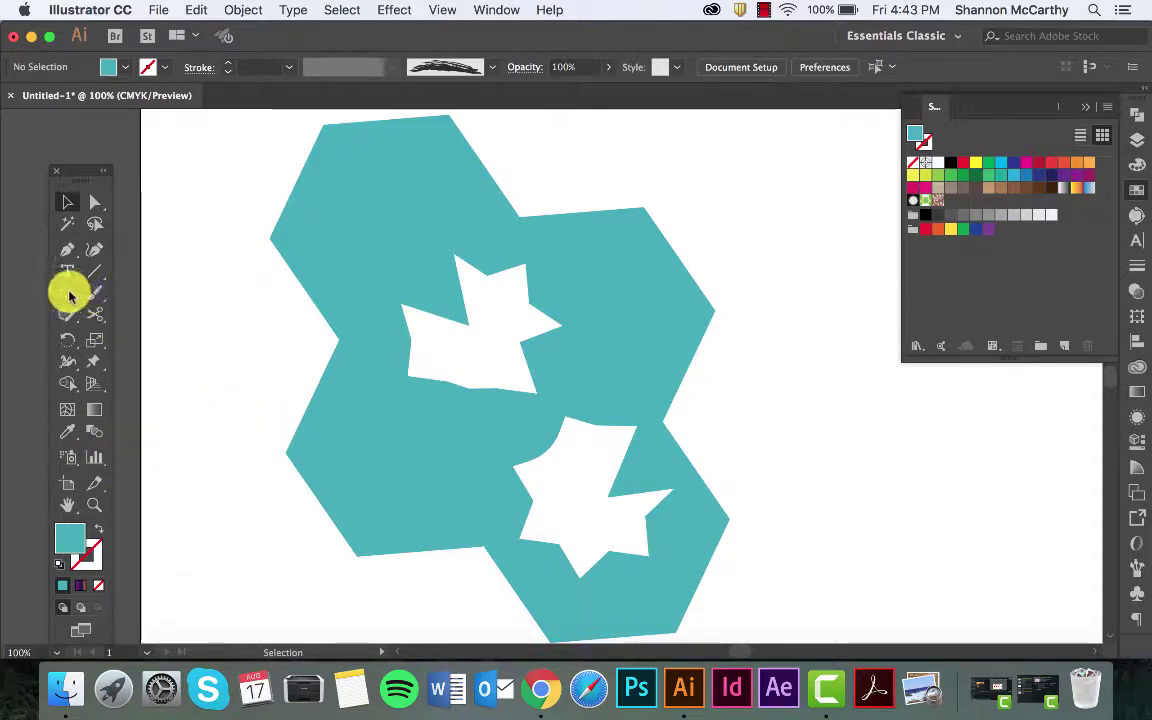
drag(345, 207, 410, 278)
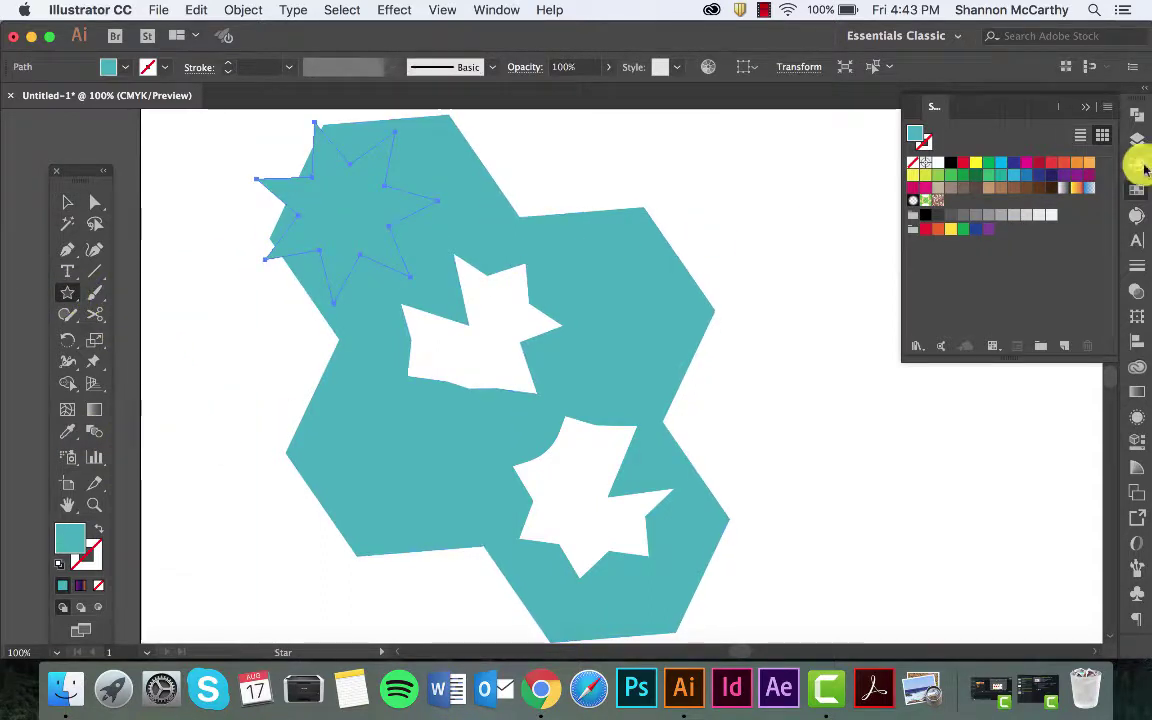
click(1089, 175)
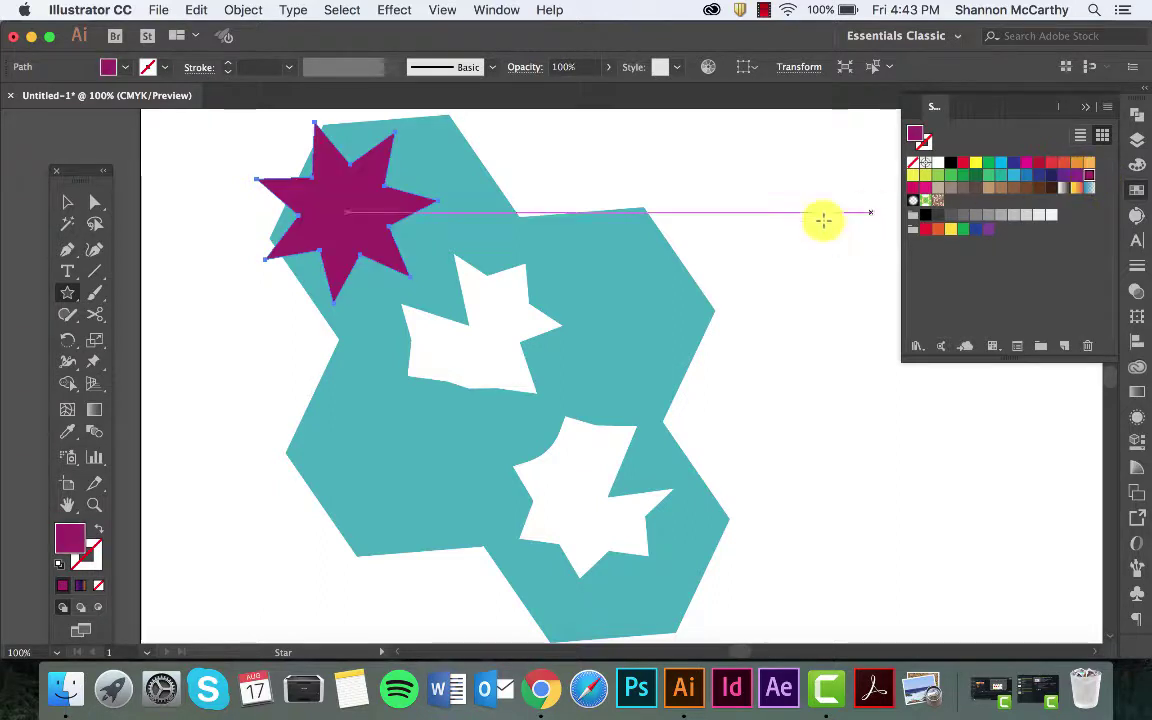
key(v)
drag(203, 170, 432, 308)
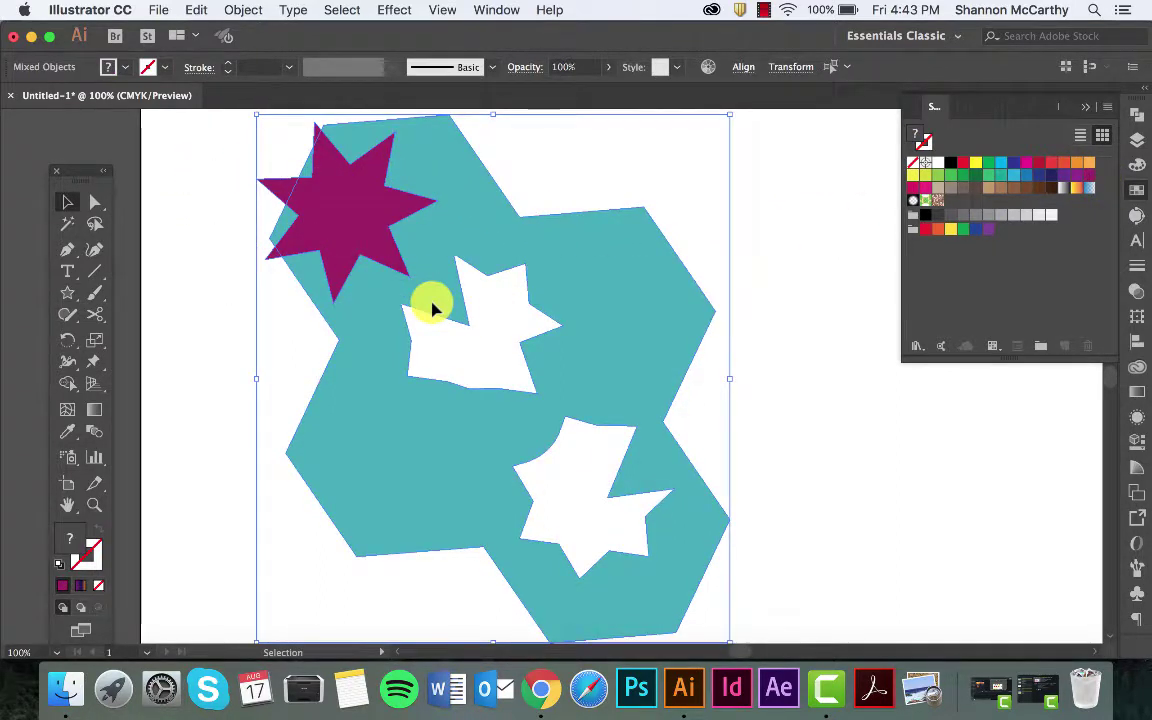
scroll(355, 190, up, 3)
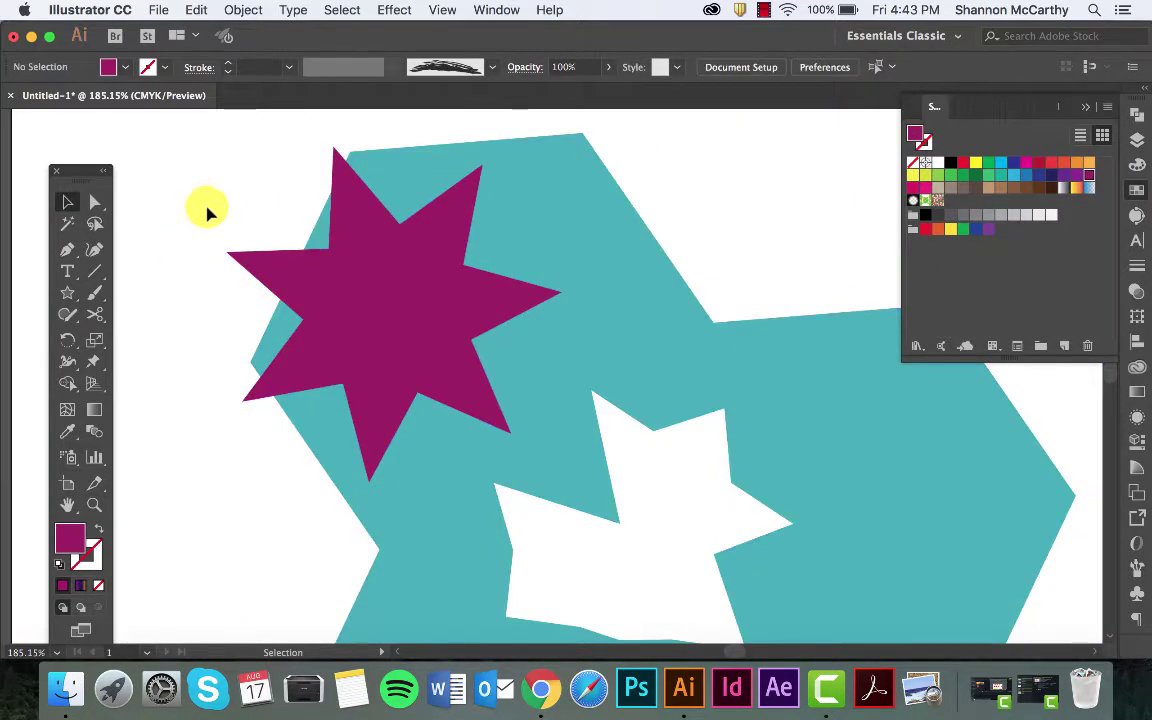
Step: Use Shape Builder to delete the star region from the teal cluster and remove the leftover magenta triangle
drag(206, 206, 483, 483)
key(shift+m)
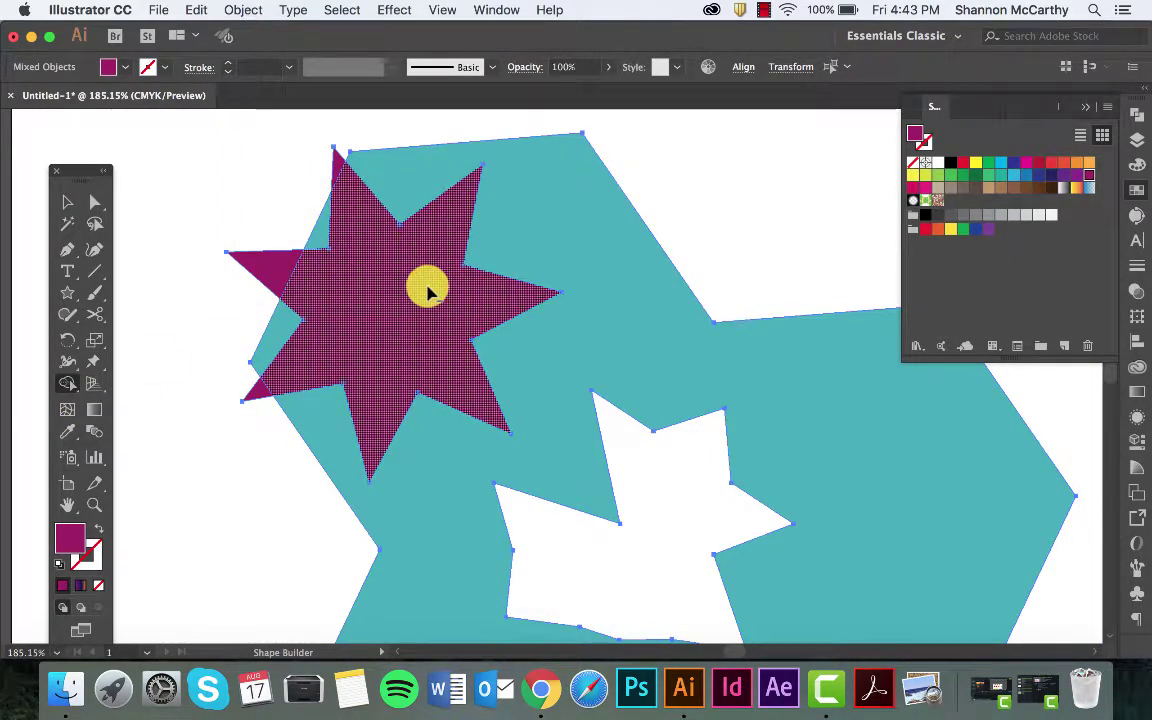
drag(428, 291, 336, 163)
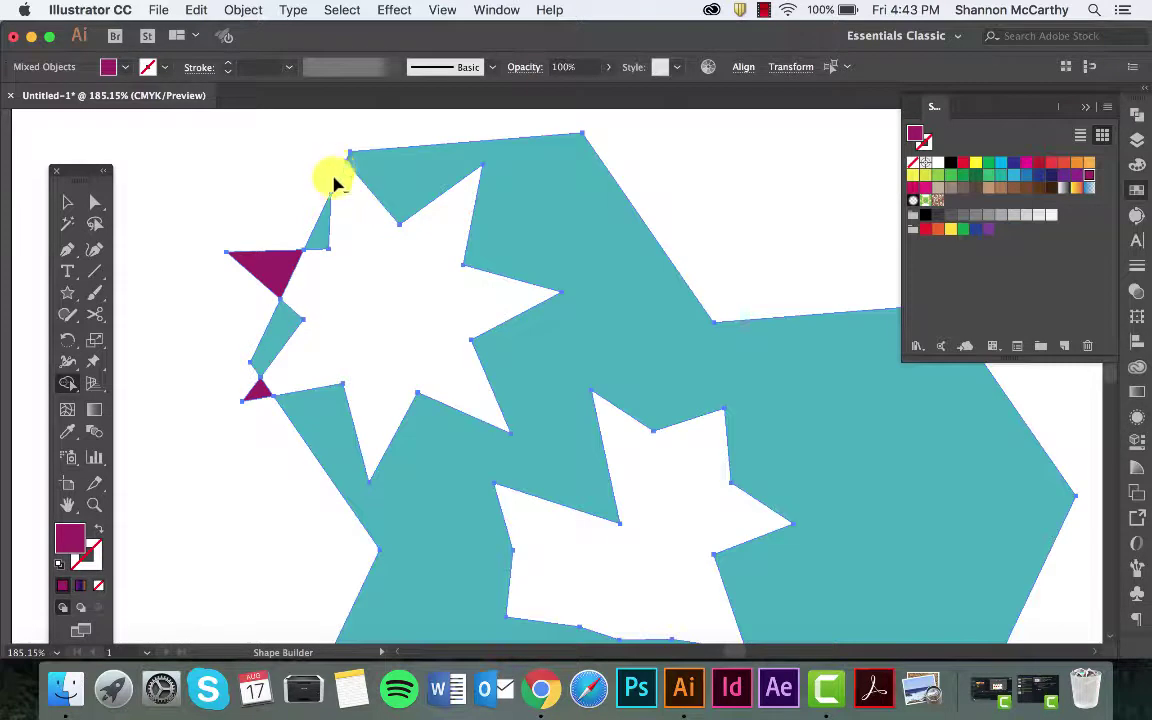
alt+click(259, 395)
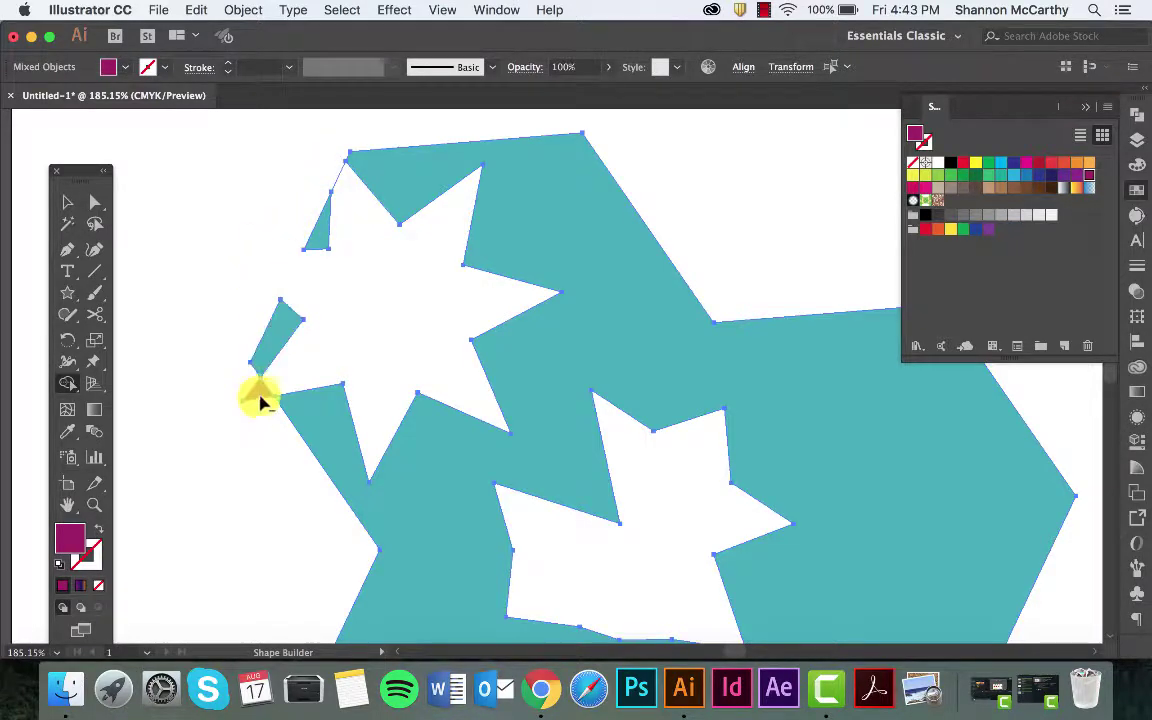